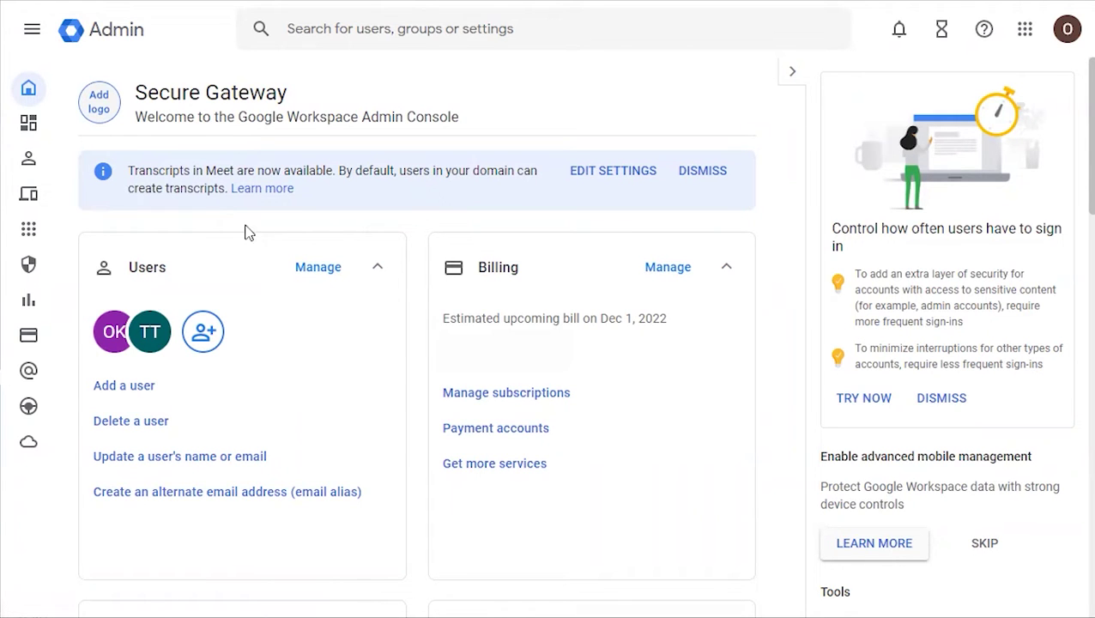
Step: Navigate to Directory > Users and bring up the More options menu
click(30, 32)
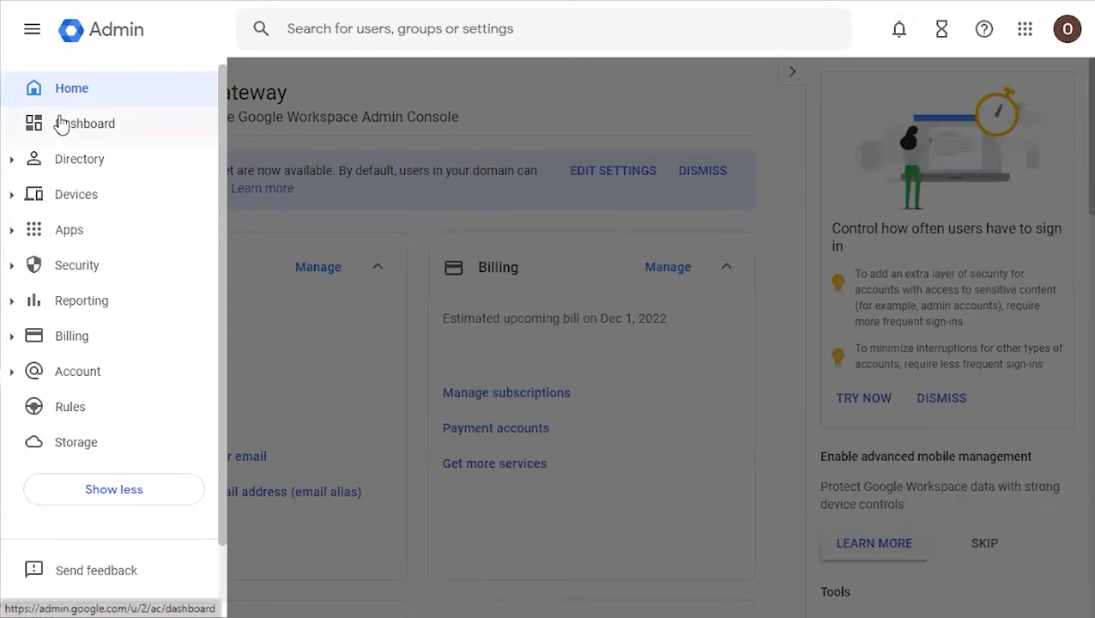
click(69, 163)
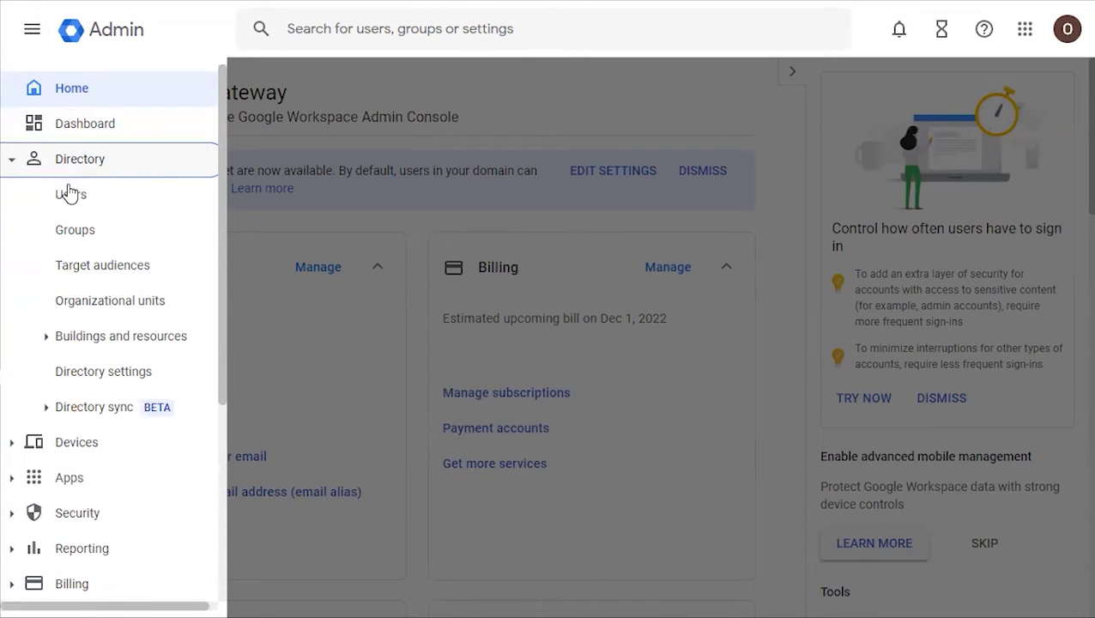
click(68, 190)
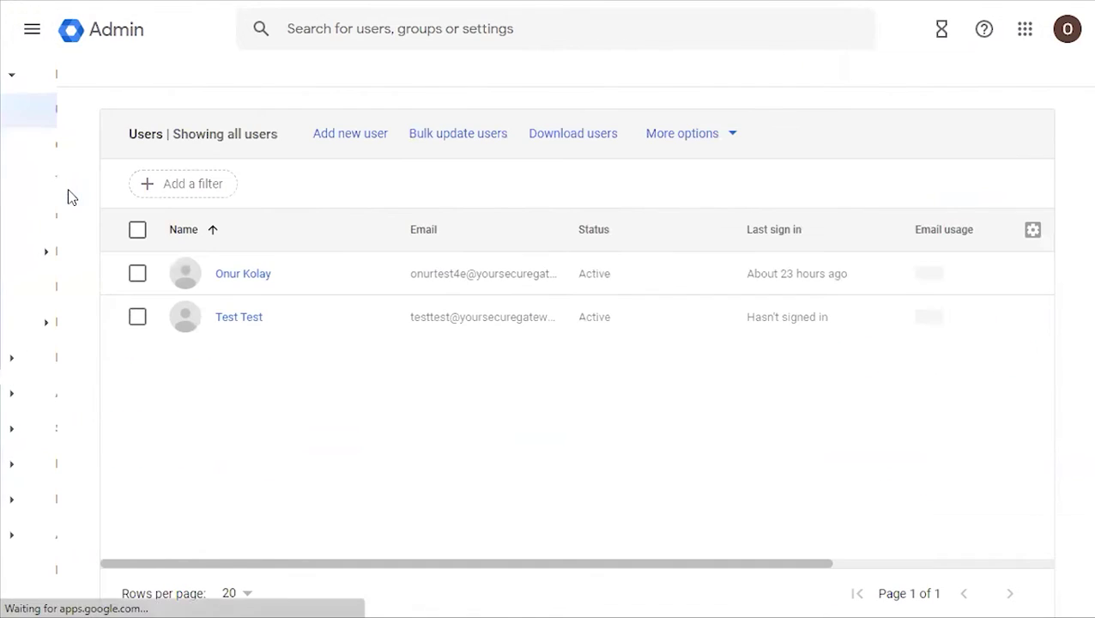
click(680, 137)
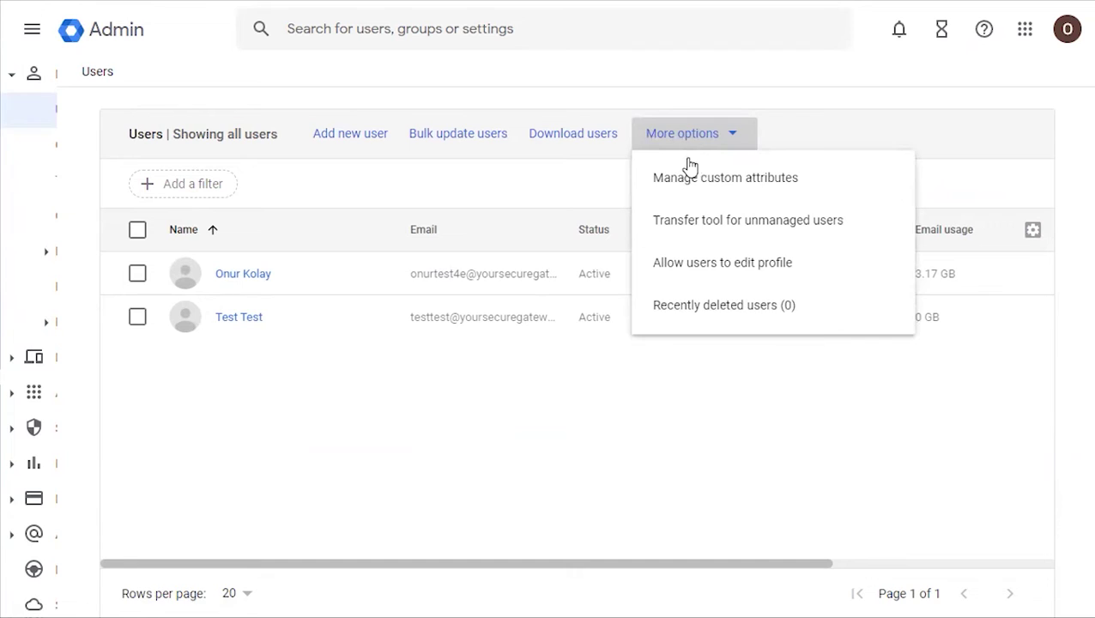
Step: Open Manage custom attributes and start a new category named SAMLRole
click(688, 176)
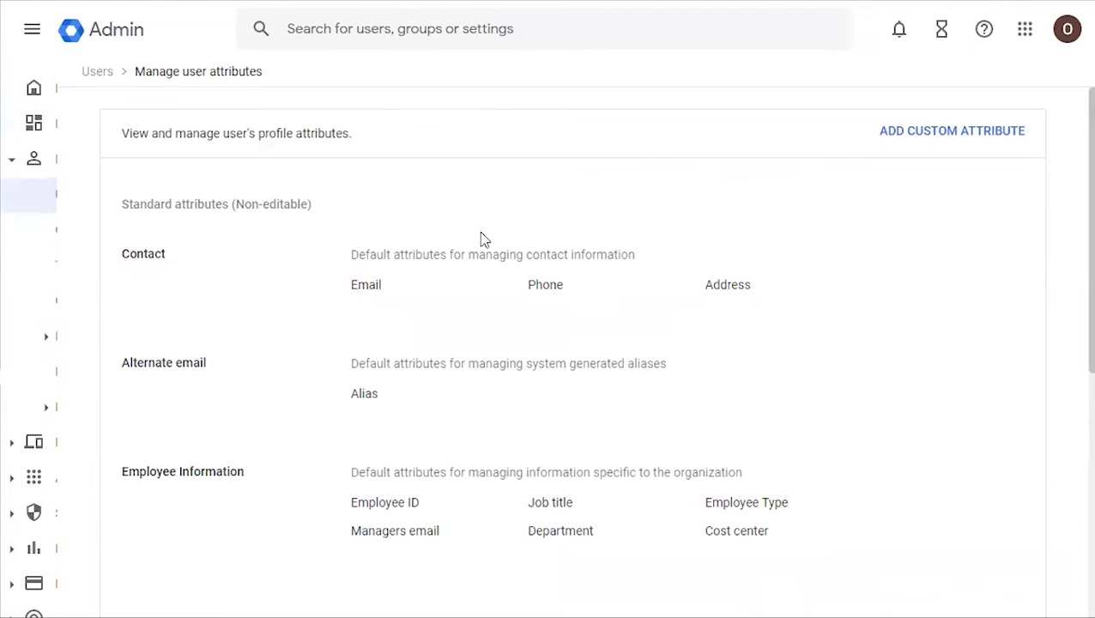
click(962, 133)
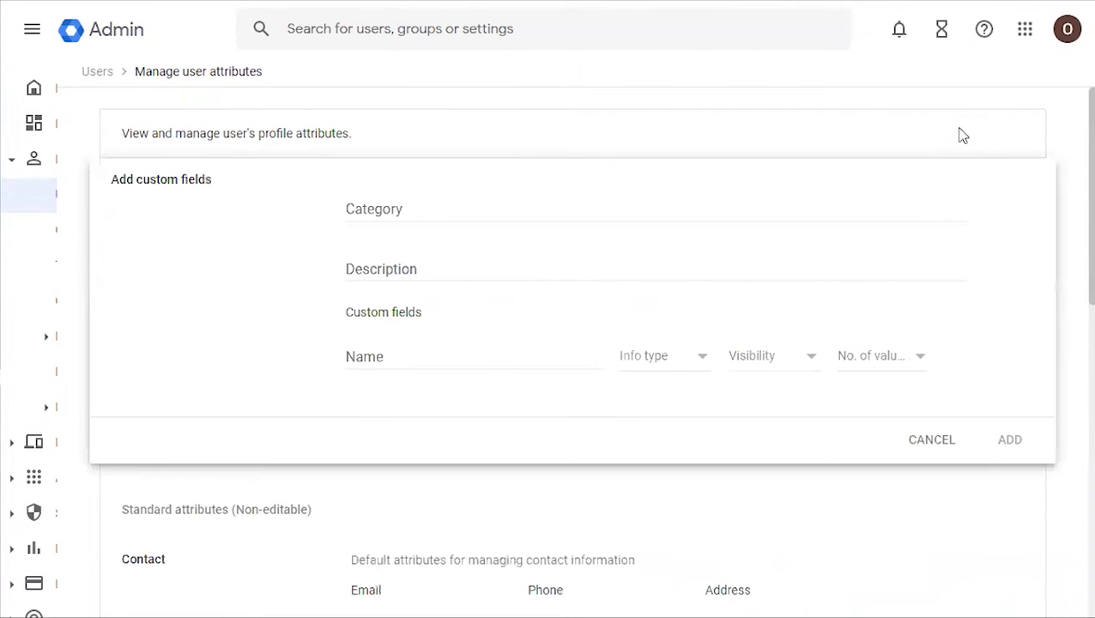
click(418, 206)
text(SAMLRole)
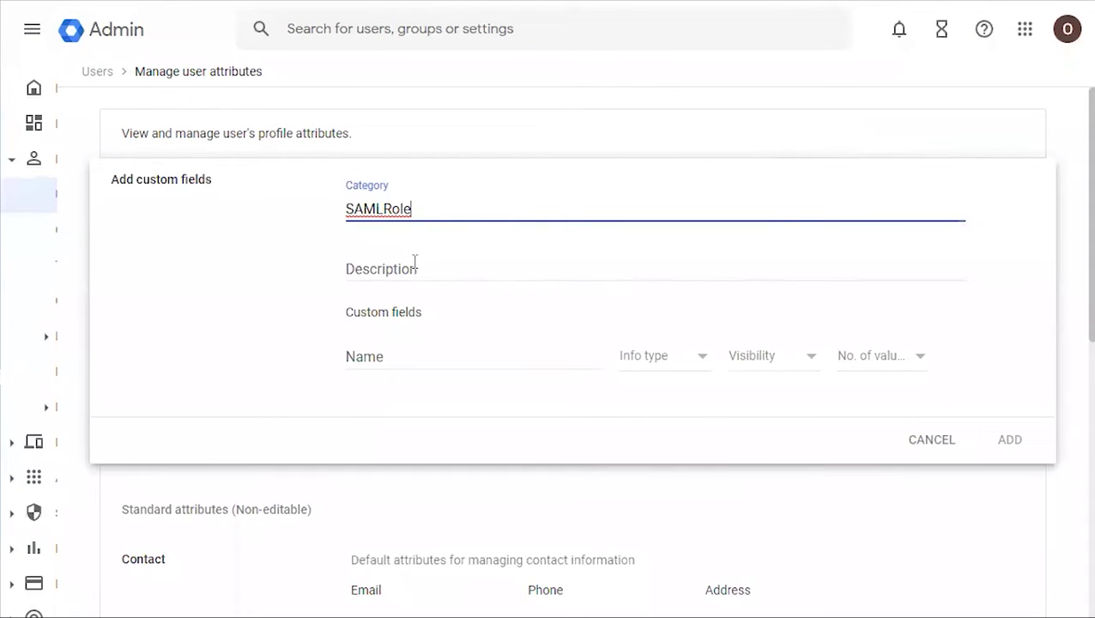
Step: Add field spRole as a single-value Text field visible to the organization, and save
click(392, 357)
text(spRole)
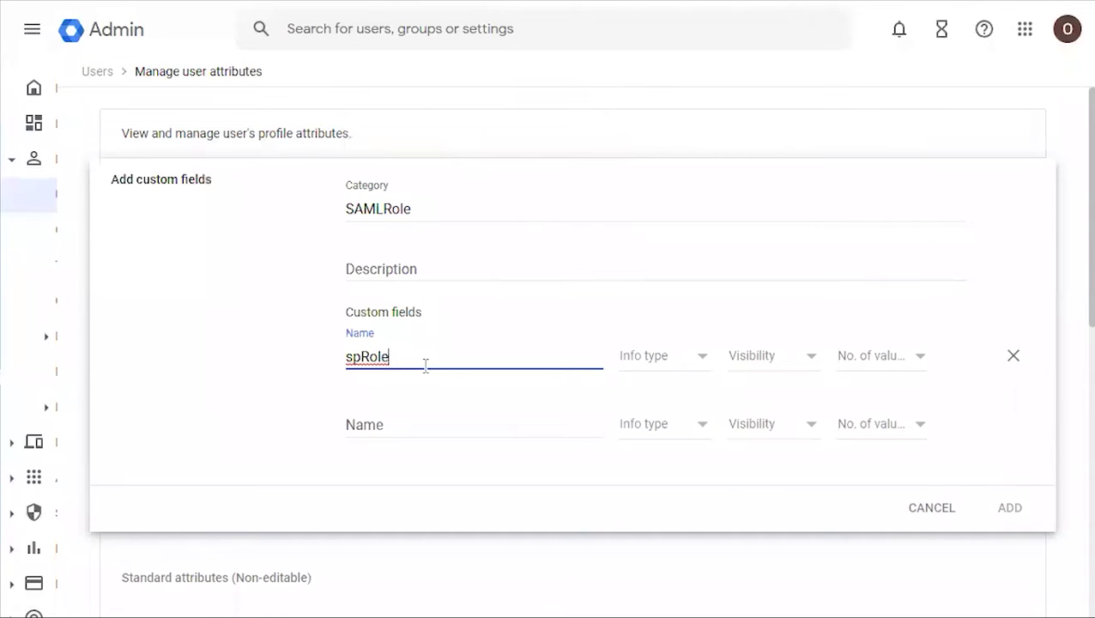
click(693, 359)
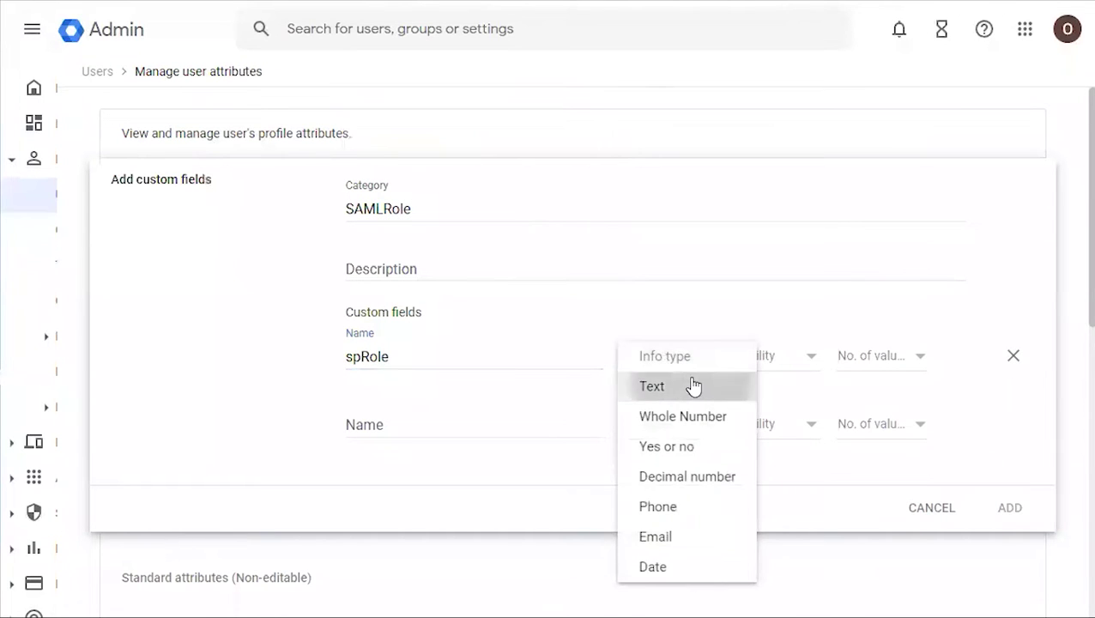
click(693, 386)
click(758, 361)
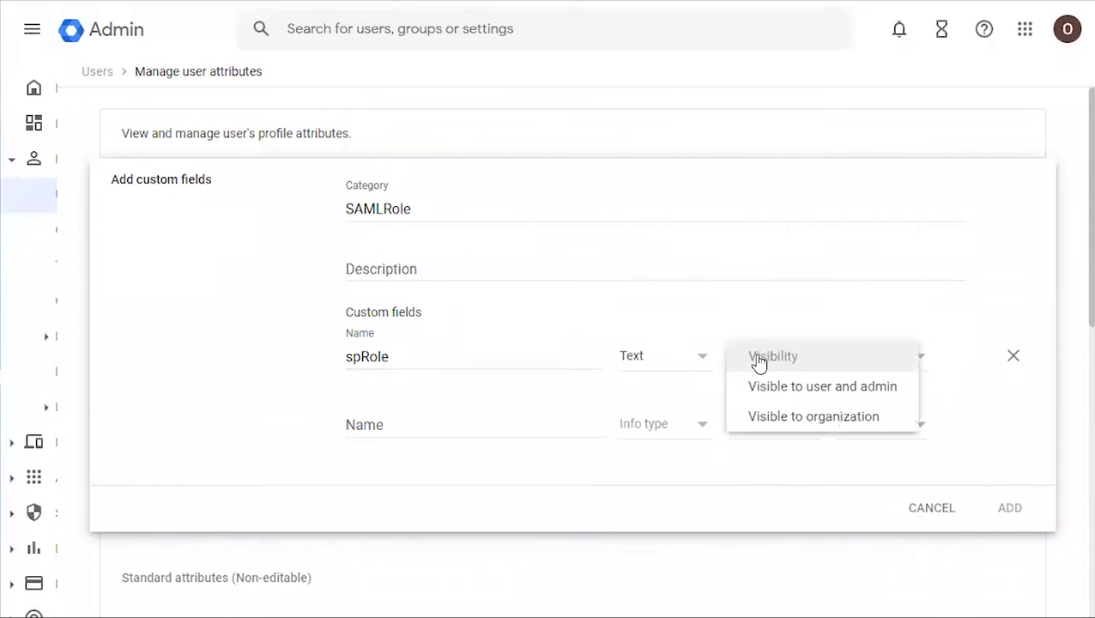
click(762, 417)
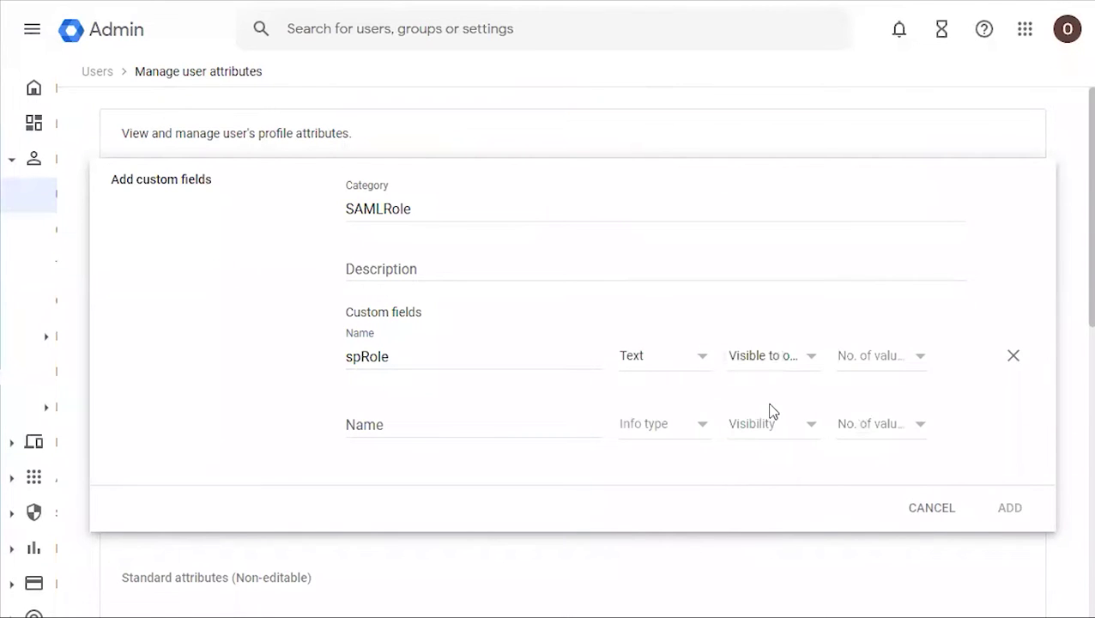
click(900, 365)
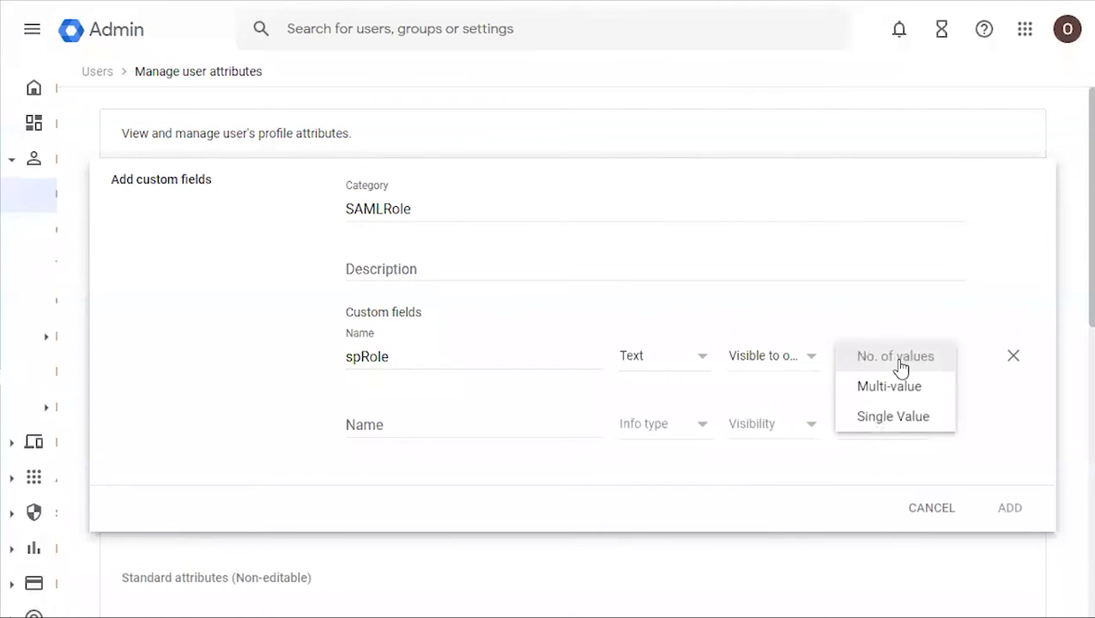
click(896, 420)
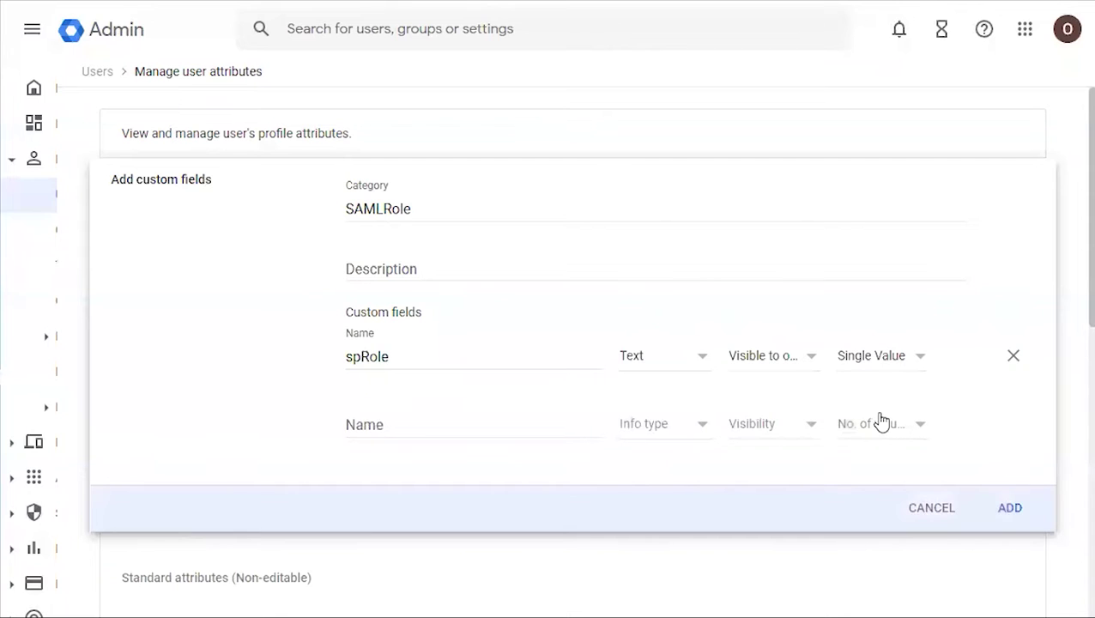
click(1004, 510)
Step: Go to Apps > Web and mobile apps
click(33, 33)
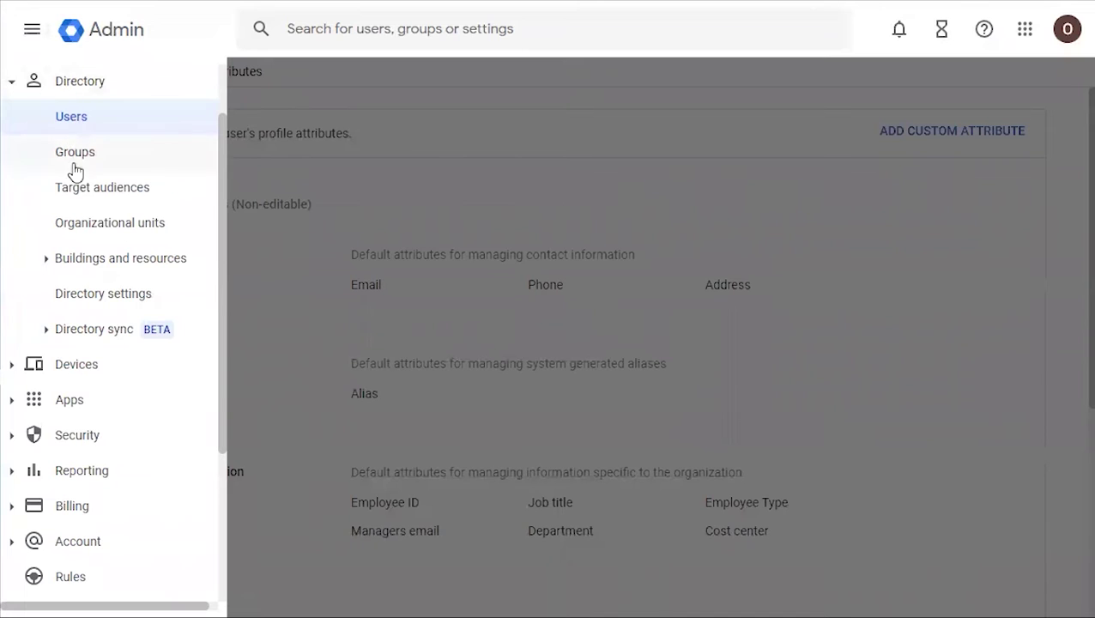
click(75, 400)
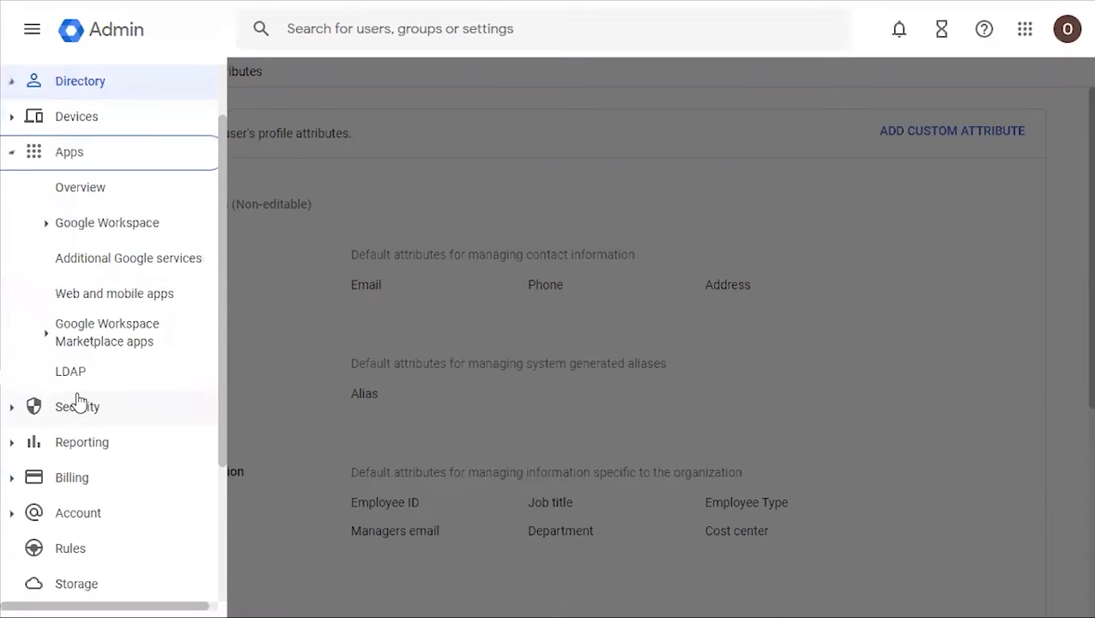
click(118, 295)
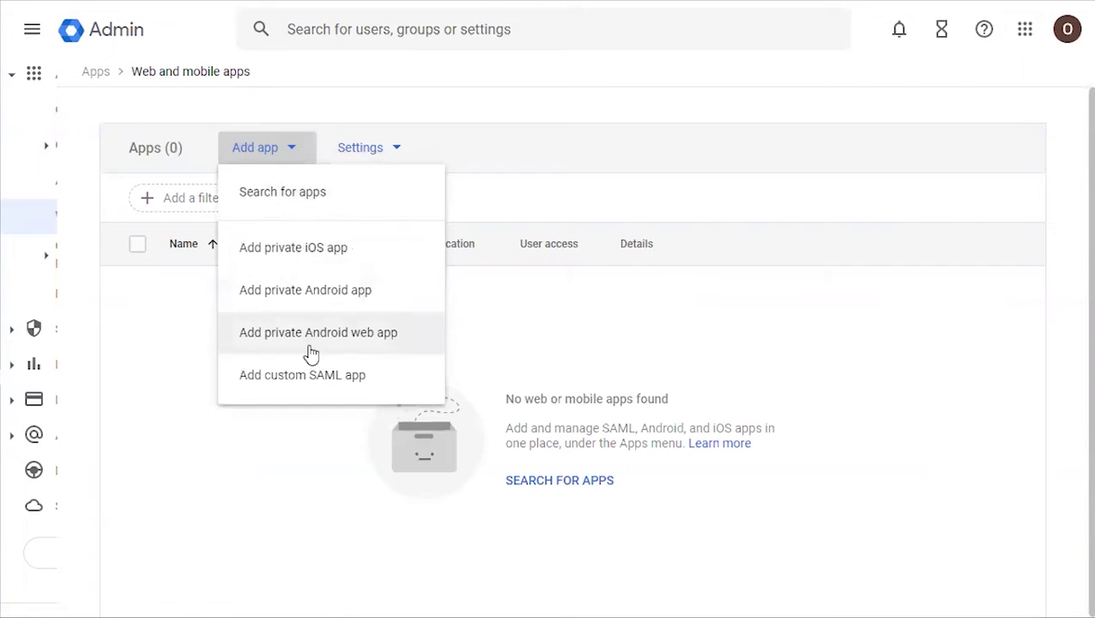
Step: Add a custom SAML app named SAML ACME and continue to the identity provider details
click(315, 376)
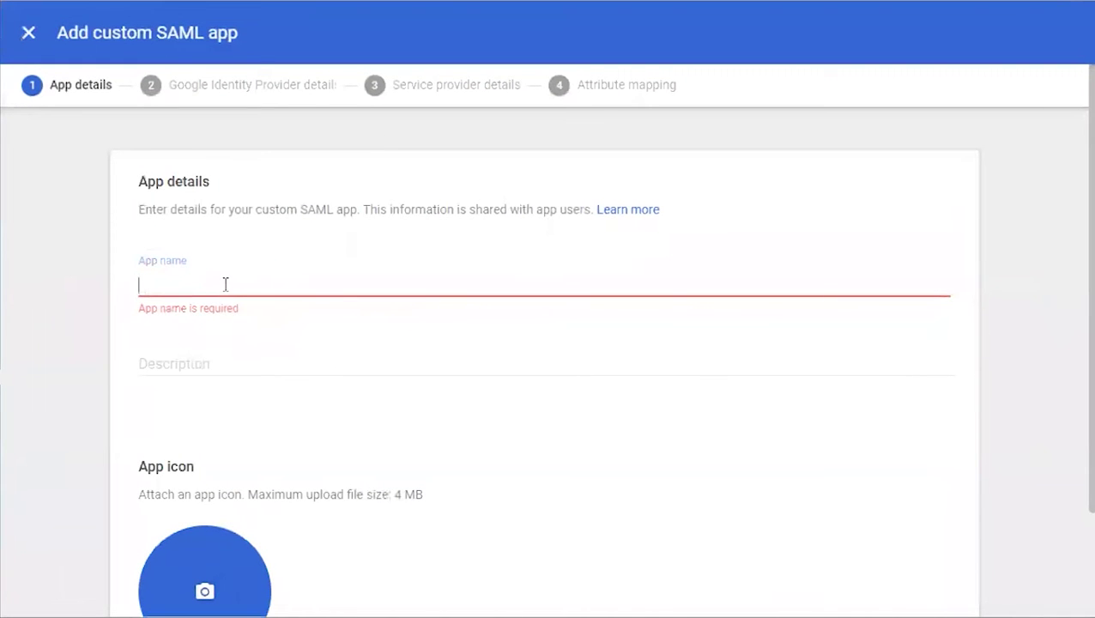
text(SAML ACME)
scroll(300, 335, down, 2)
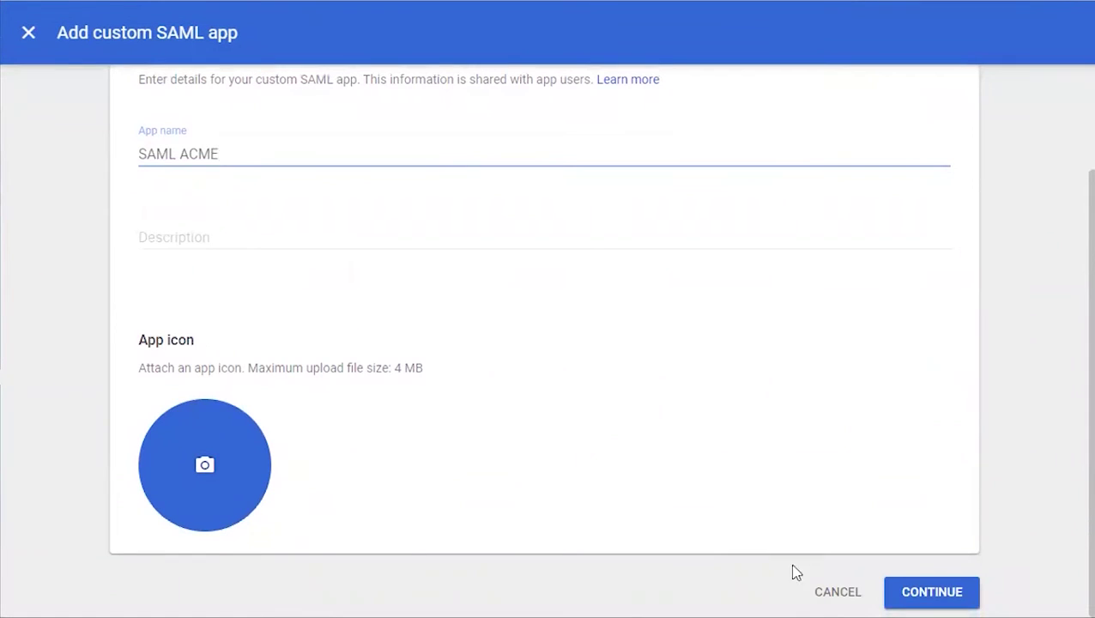
click(923, 592)
scroll(344, 318, up, 2)
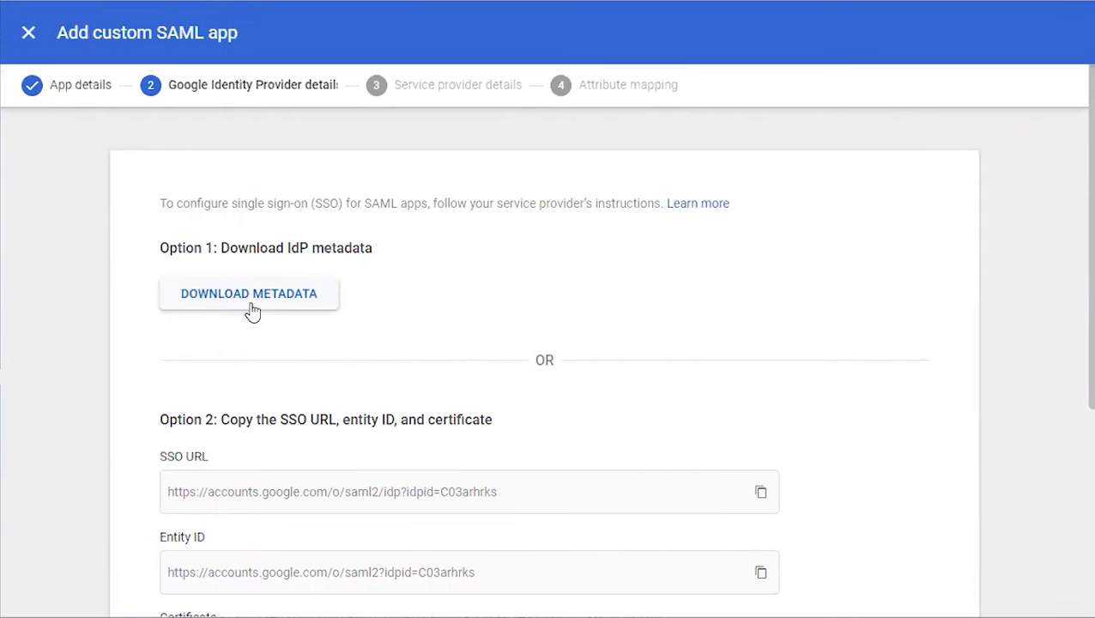
Step: Download the IdP metadata, then open the SAML Settings tab of ACME's Company Settings
click(257, 306)
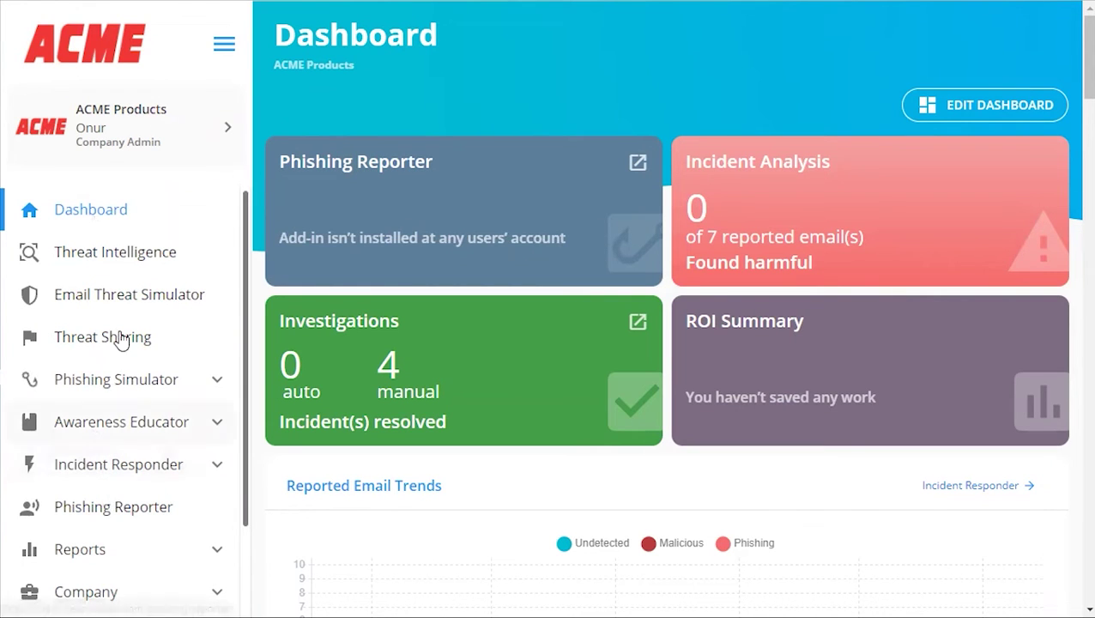
scroll(112, 446, down, 2)
click(120, 485)
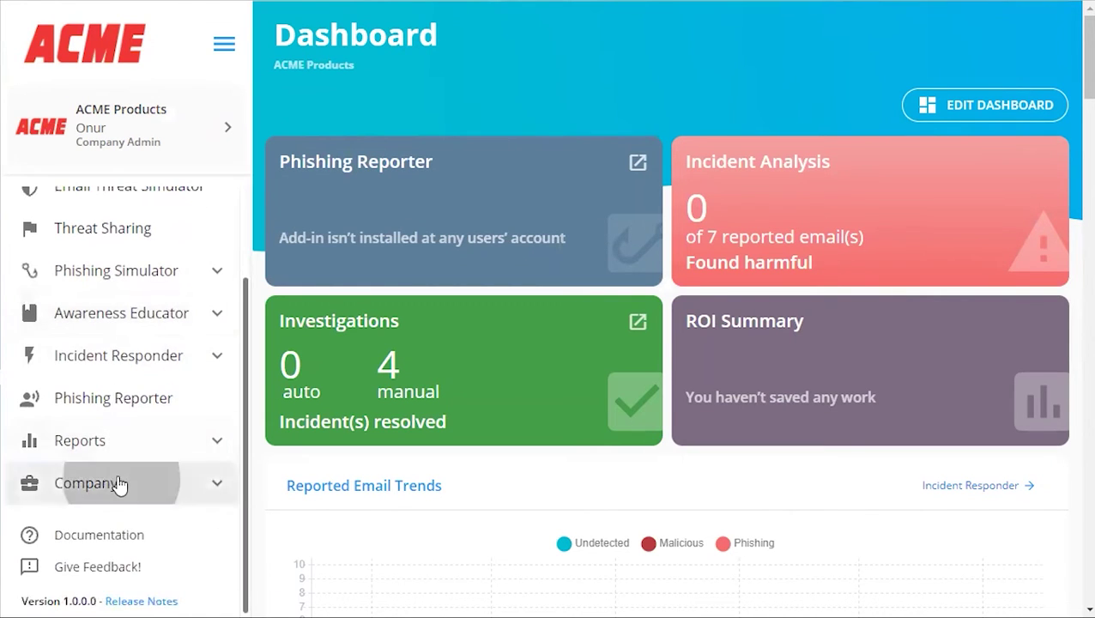
click(127, 498)
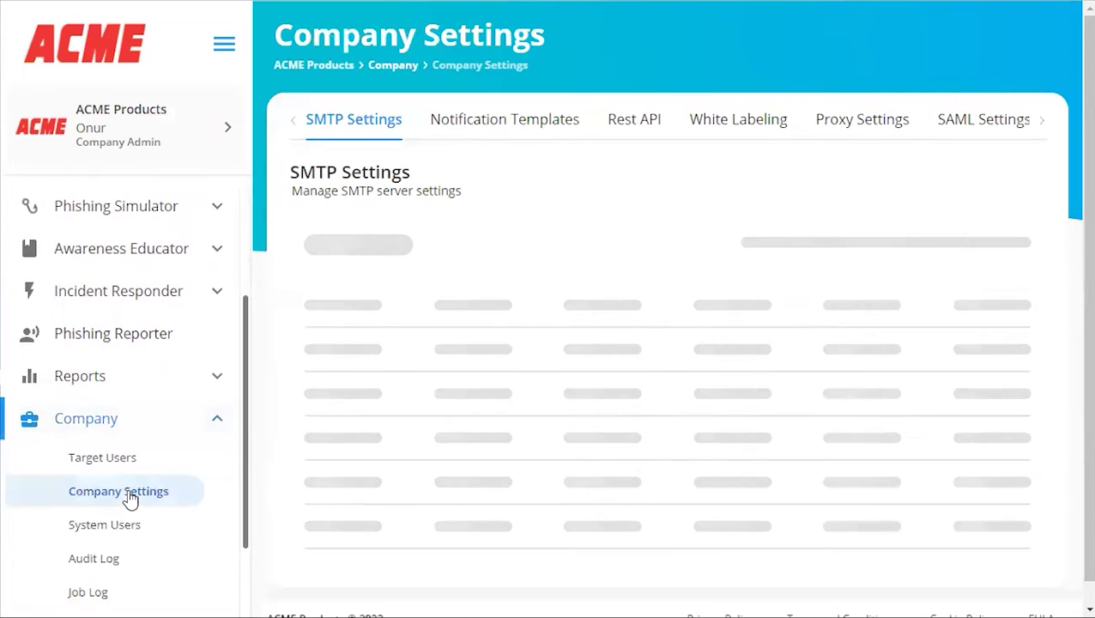
click(979, 121)
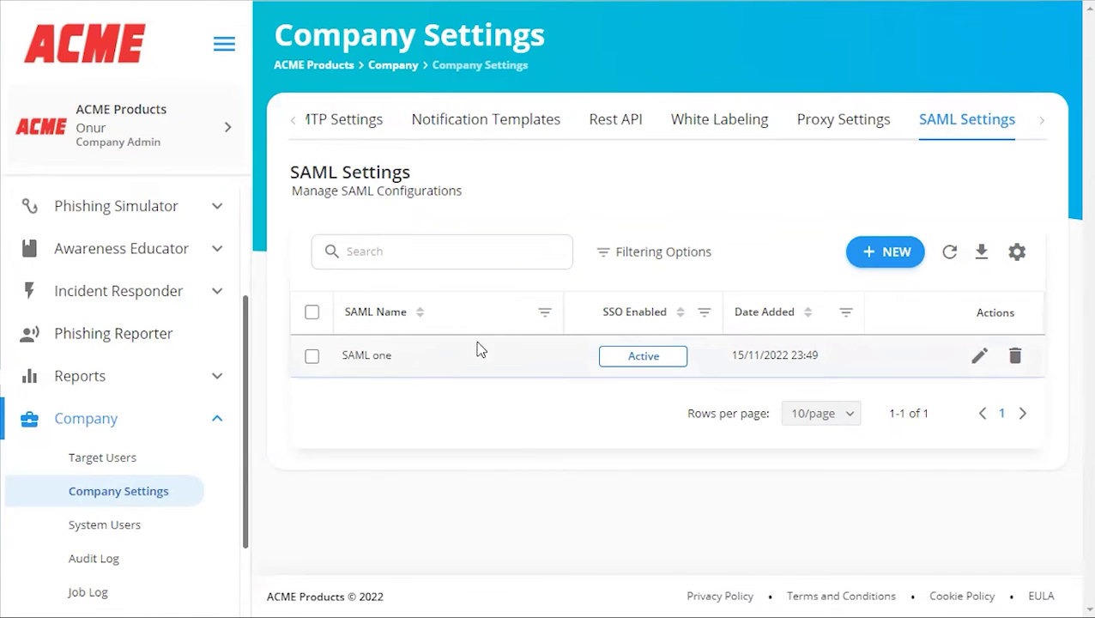
Step: Name the configuration SAML one and add yoursecuregateway.com as an allowed domain
click(872, 255)
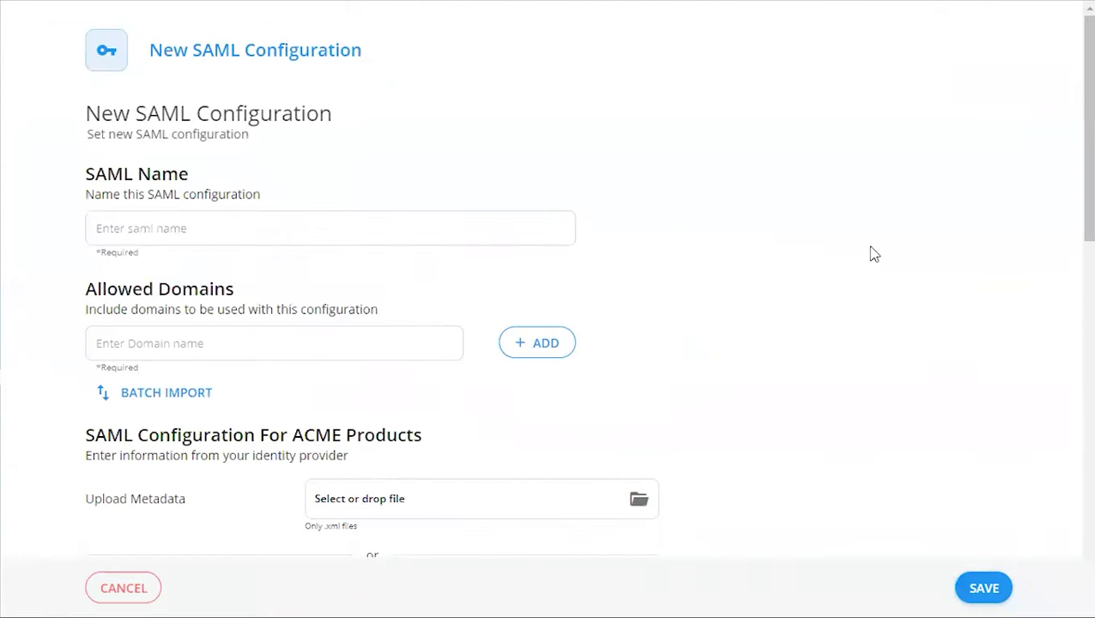
click(197, 229)
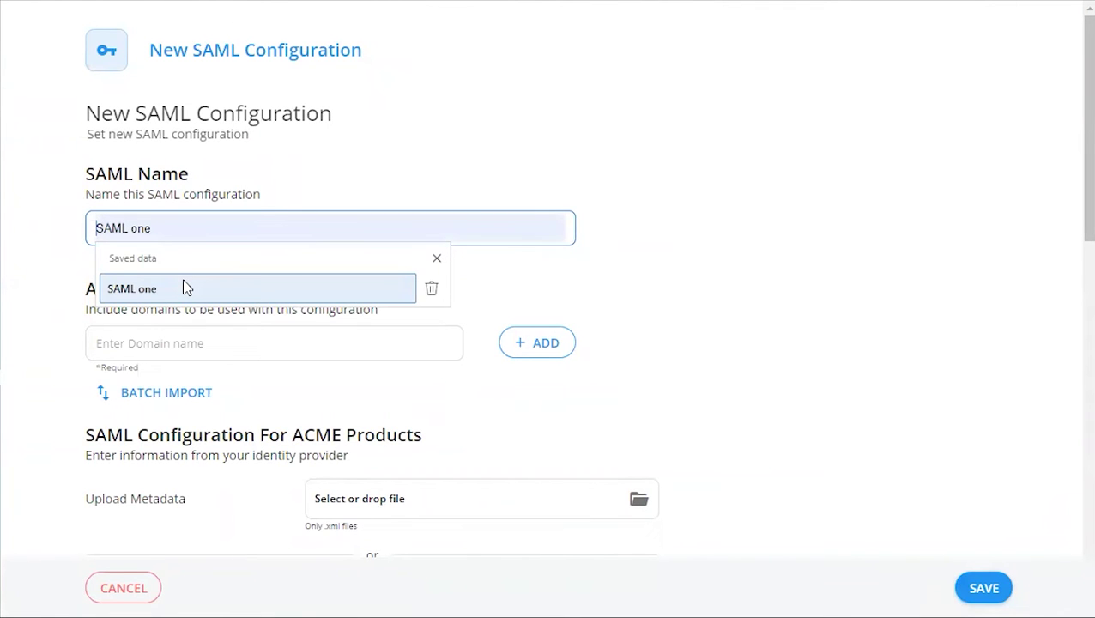
click(186, 288)
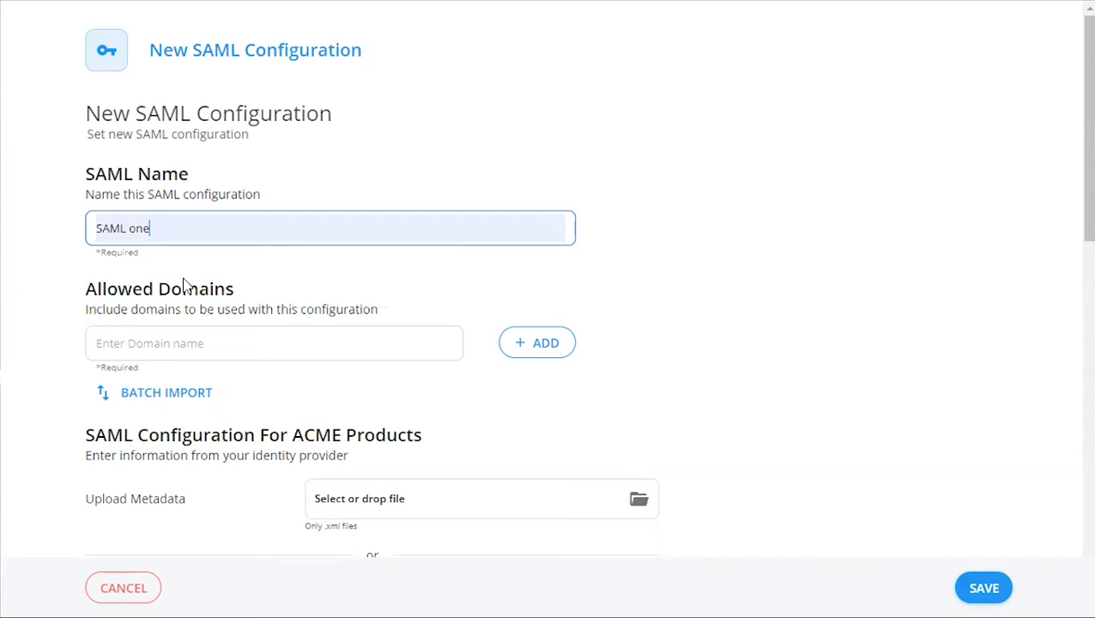
click(186, 349)
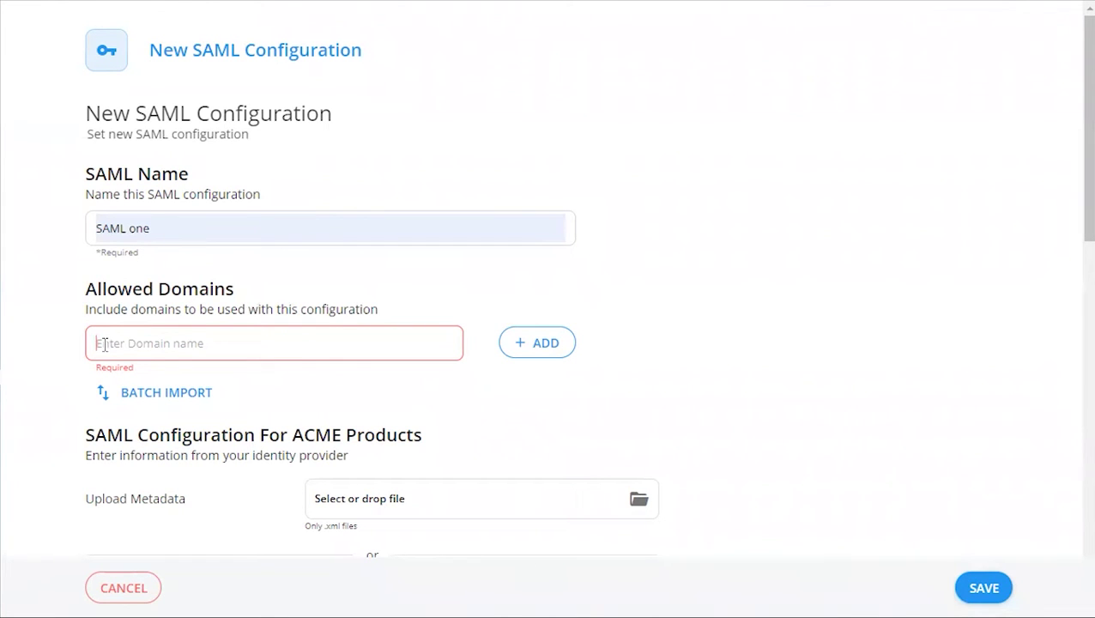
right_click(103, 345)
click(166, 148)
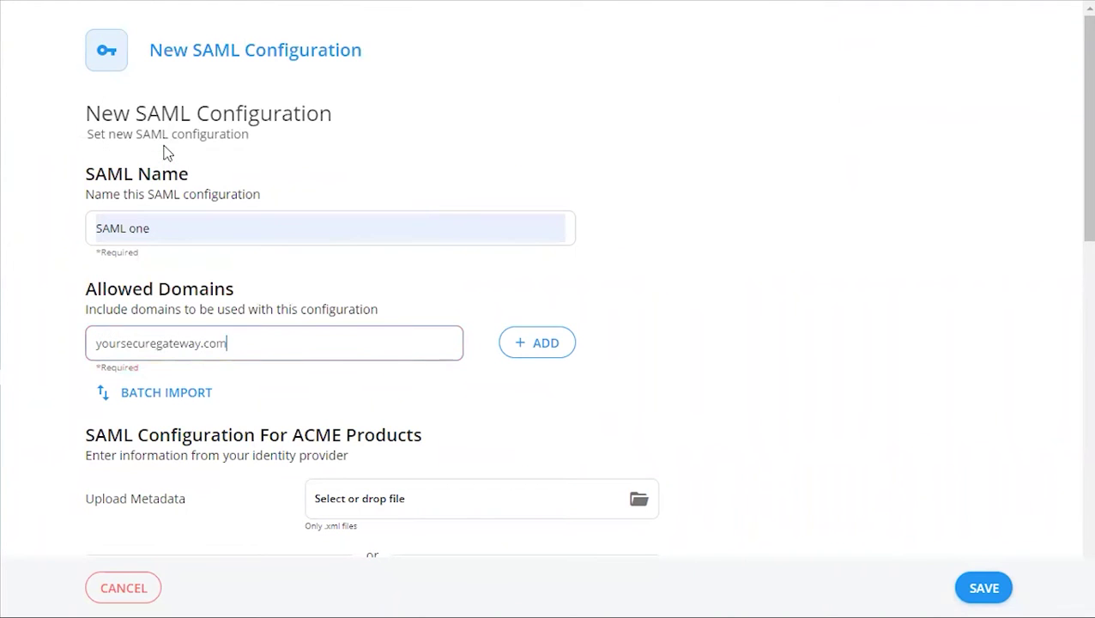
click(517, 345)
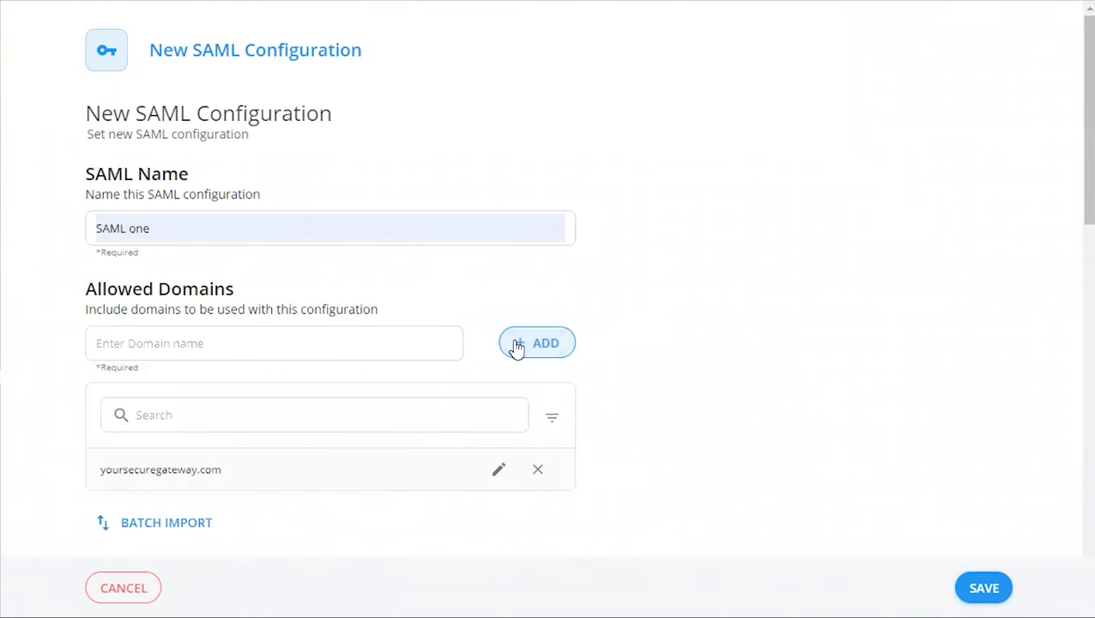
Step: Upload the GoogleIDPMetadata (4) file as the IdP metadata
scroll(433, 380, down, 3)
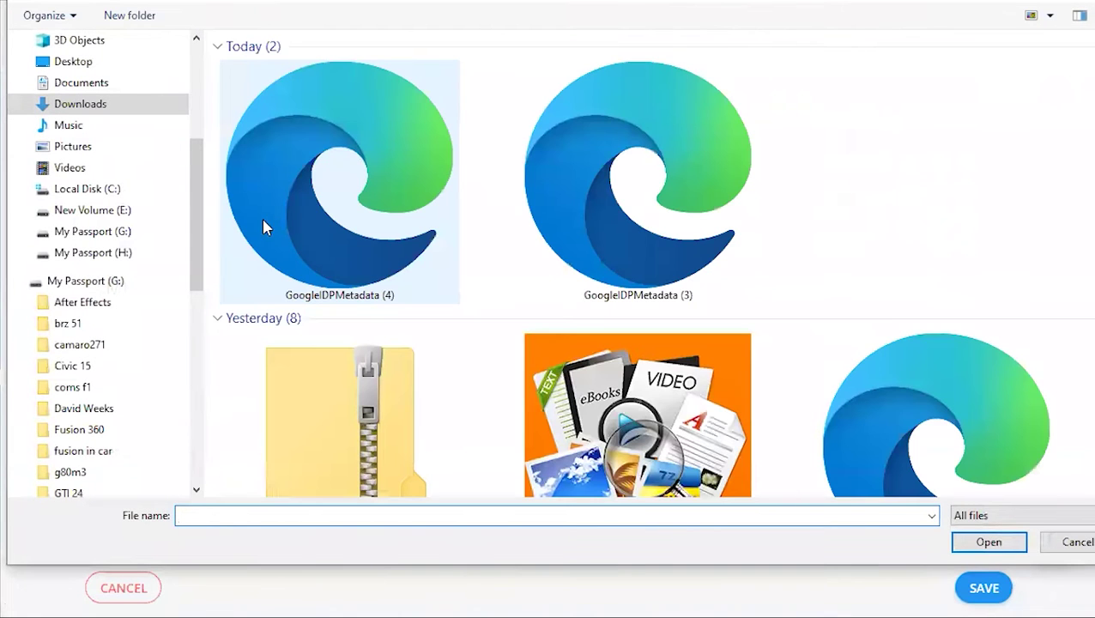
click(364, 276)
click(989, 542)
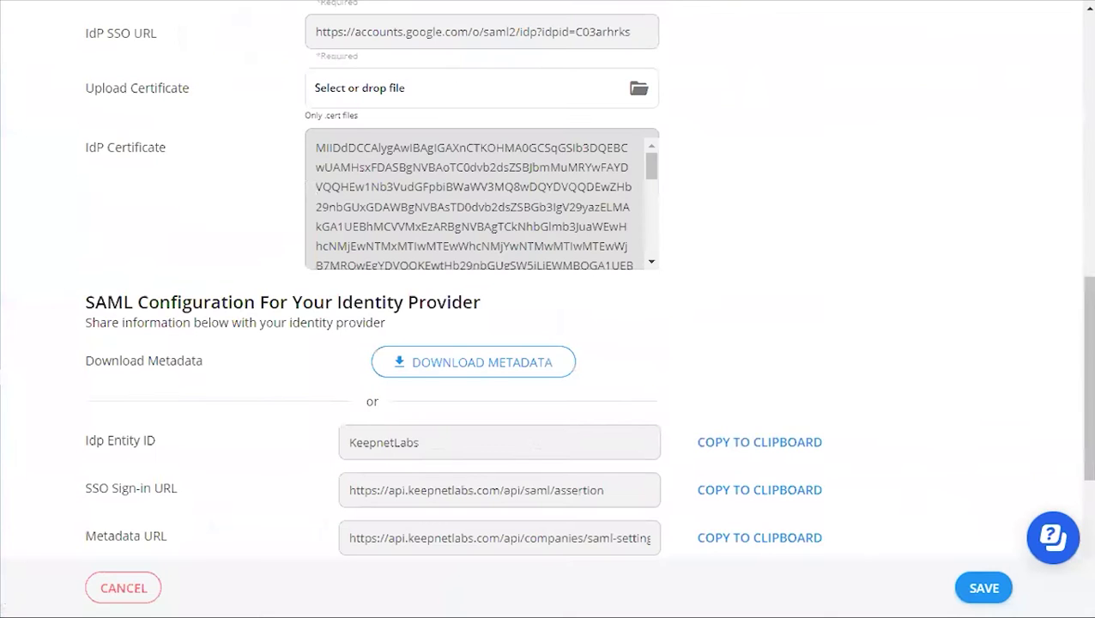
Step: Copy the Idp Entity ID from Keepnet and set the Entity ID to KeepnetLabs
click(744, 449)
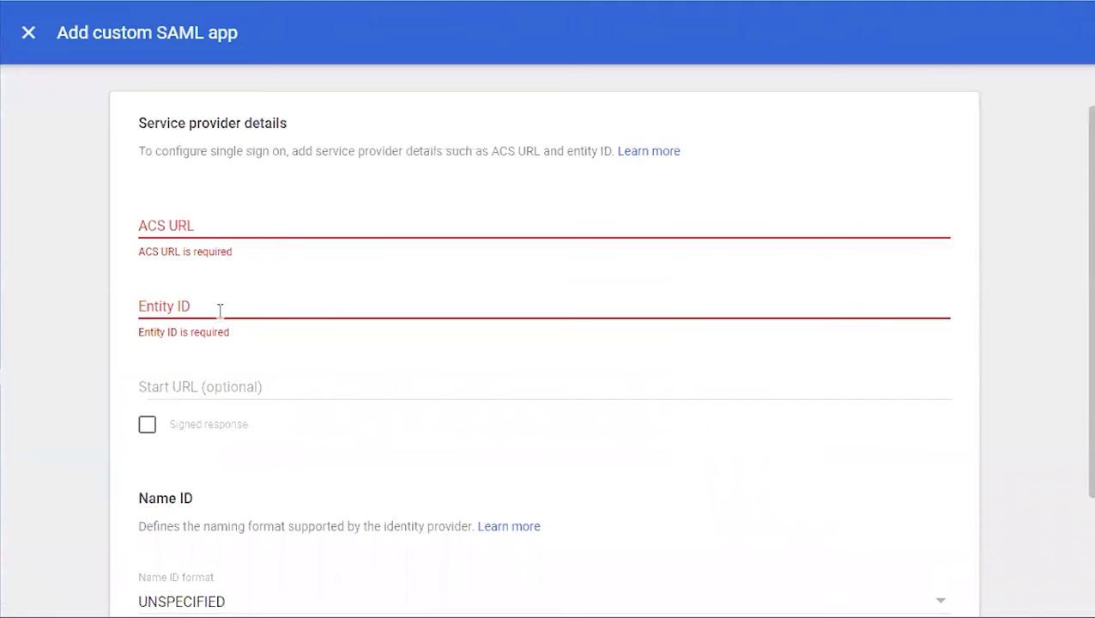
click(220, 310)
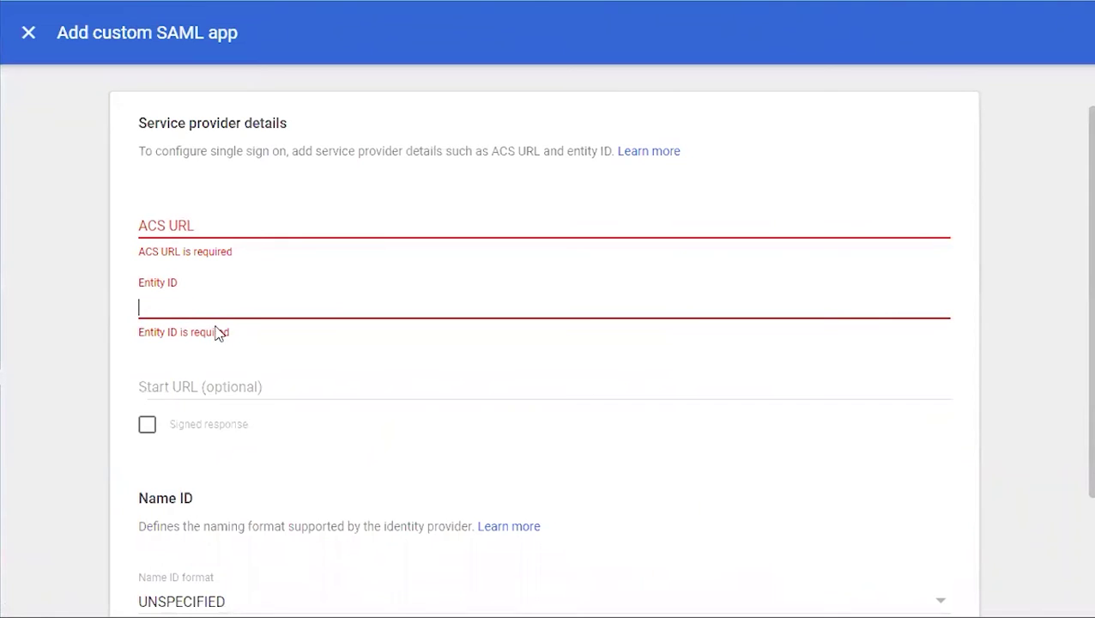
text(KeepnetLabs)
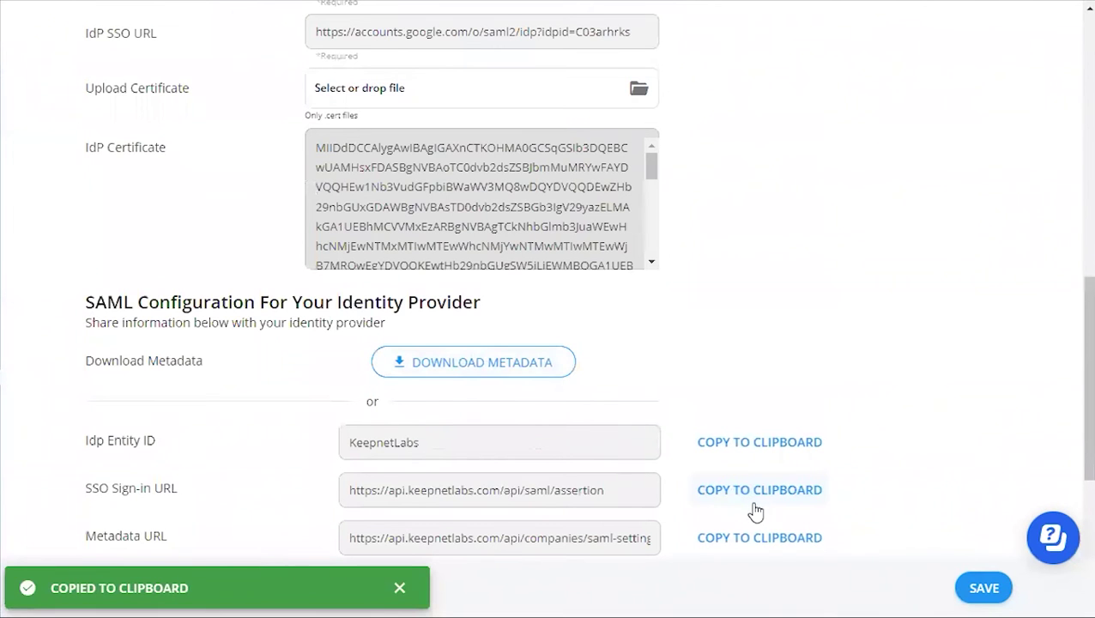
Step: Paste the SSO sign-in URL as the ACS URL and continue to attribute mapping
click(756, 496)
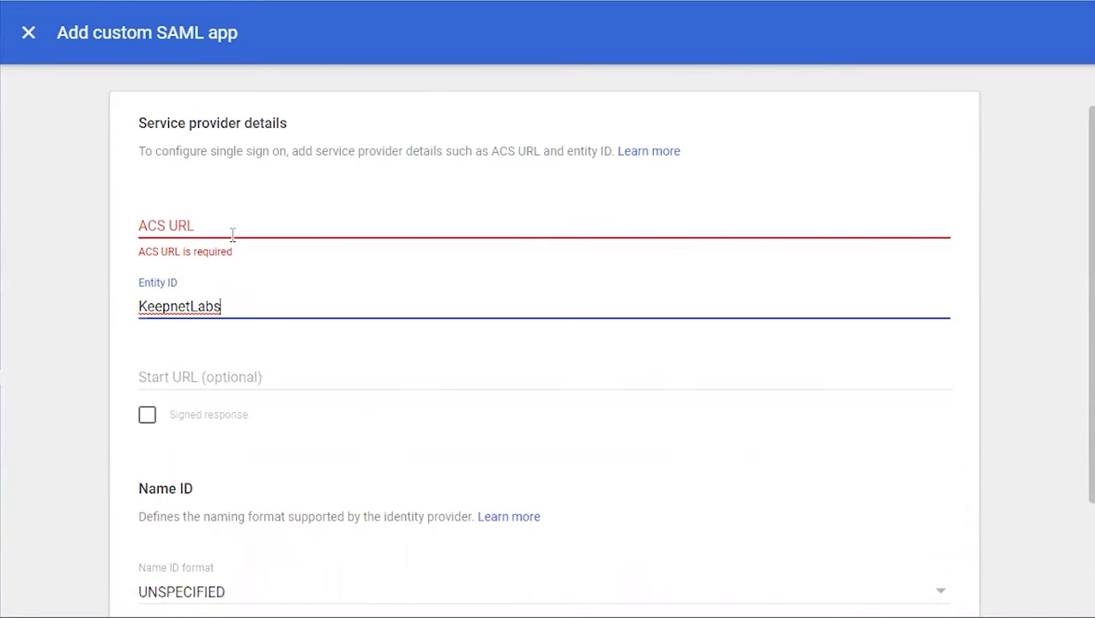
click(232, 233)
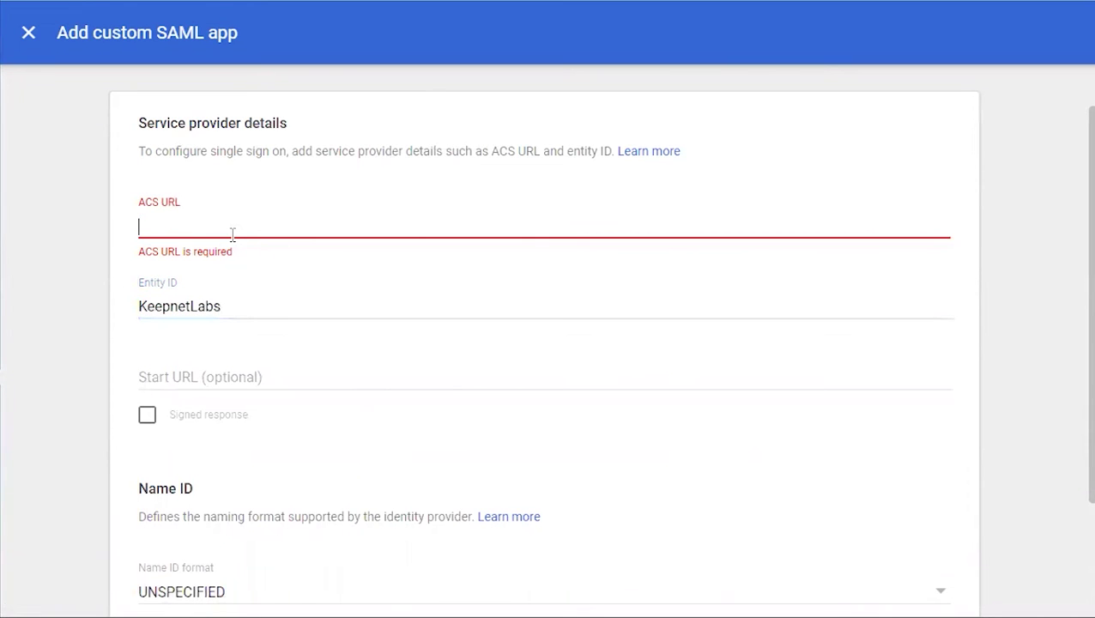
key(ctrl+v)
scroll(446, 334, down, 1)
scroll(496, 342, down, 1)
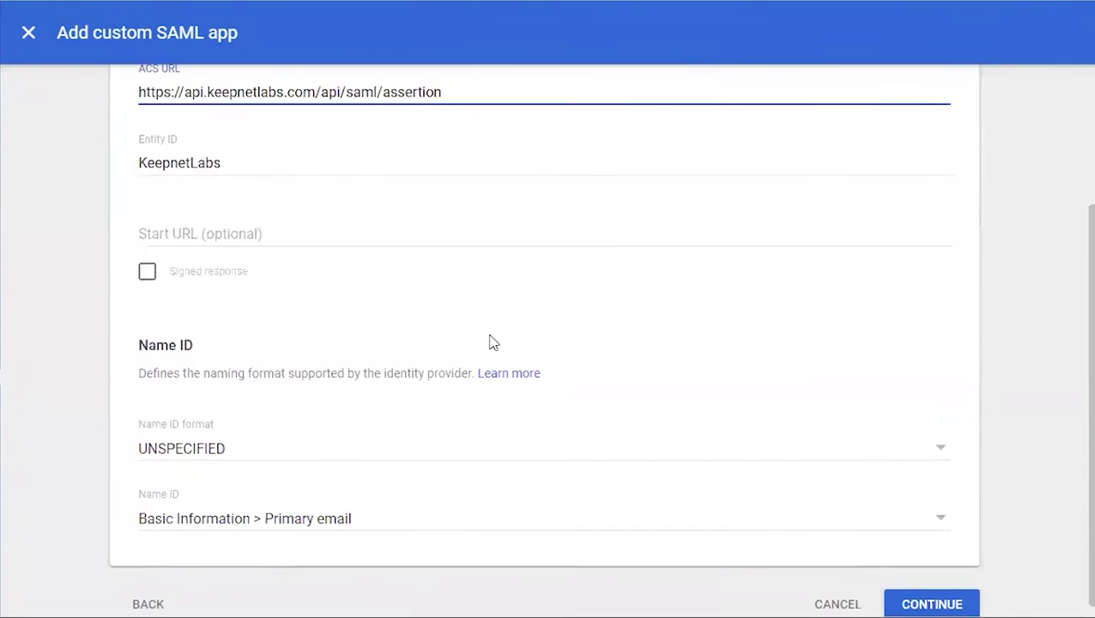
click(908, 596)
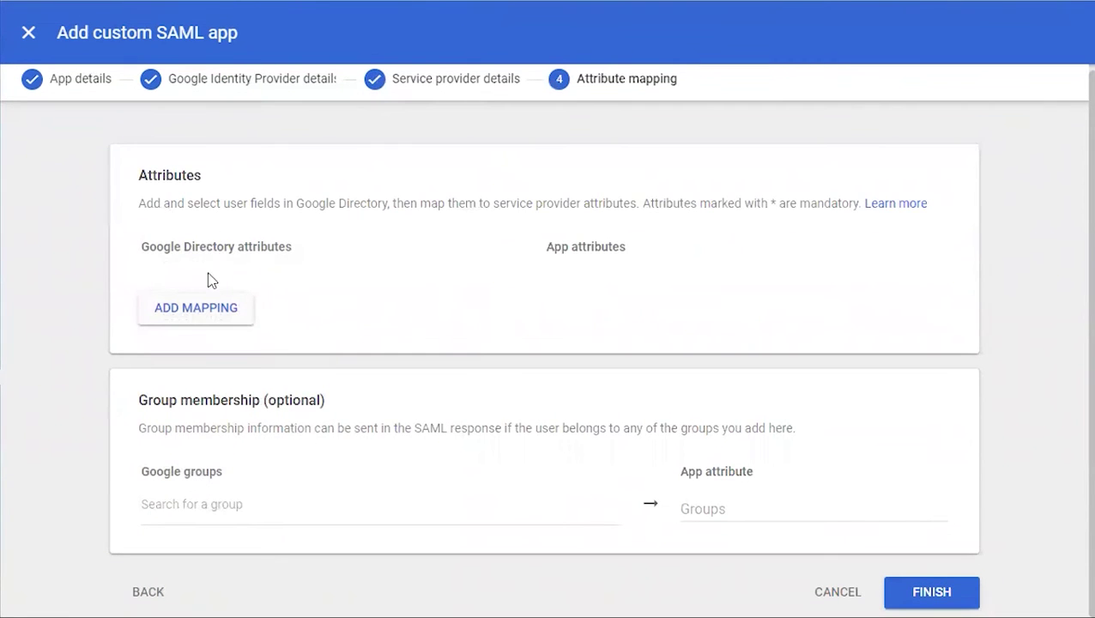
Step: Map Primary email to email and First name to firstName
click(200, 314)
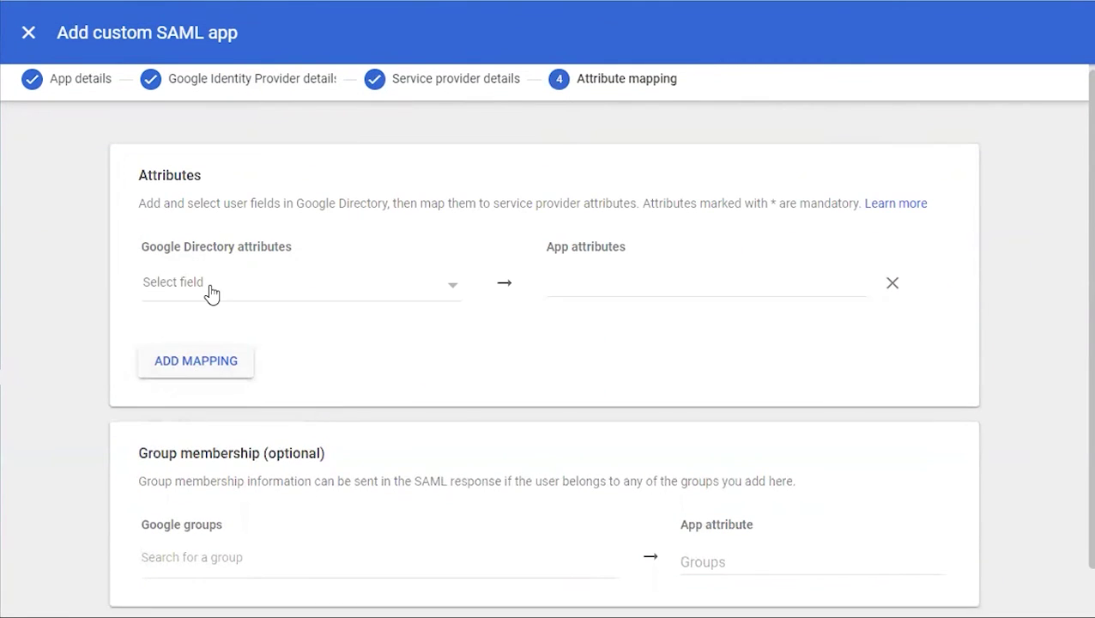
click(210, 292)
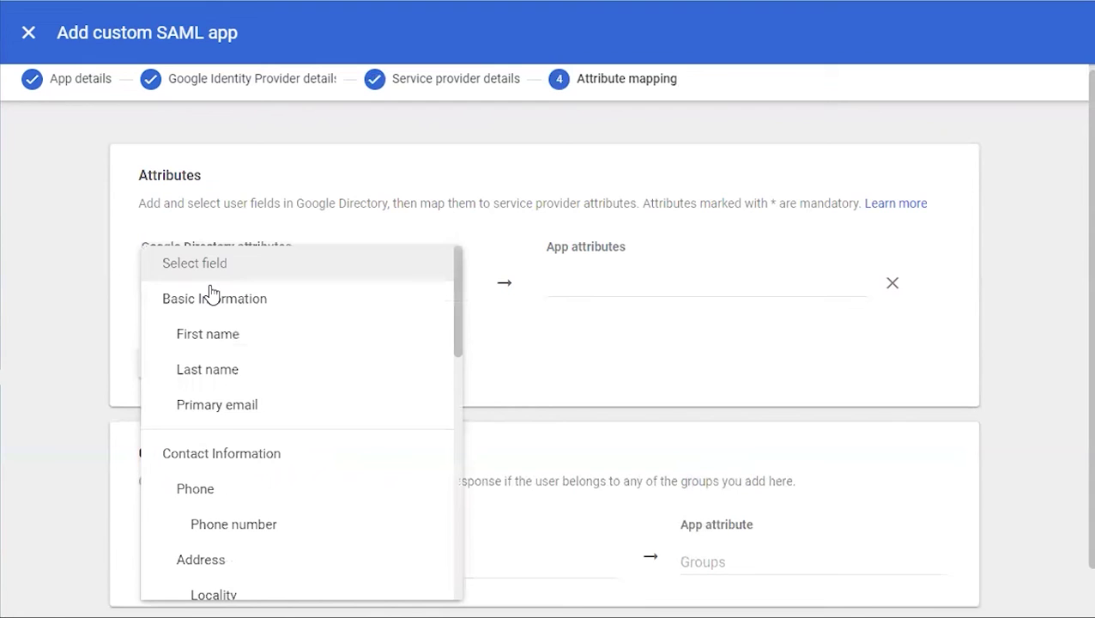
click(244, 396)
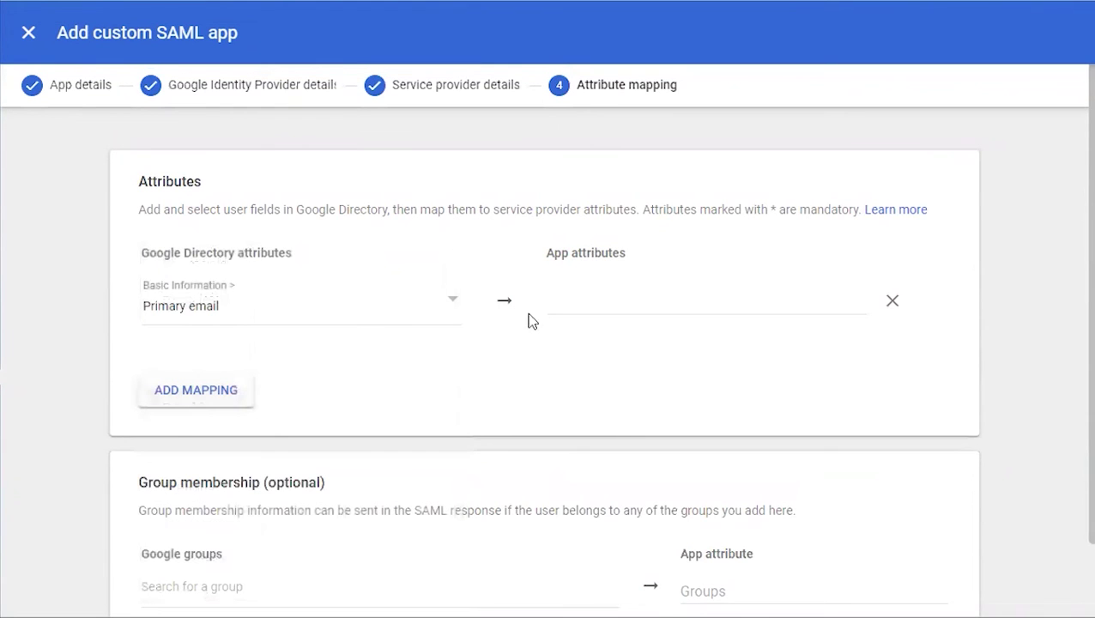
click(567, 302)
text(email)
click(230, 399)
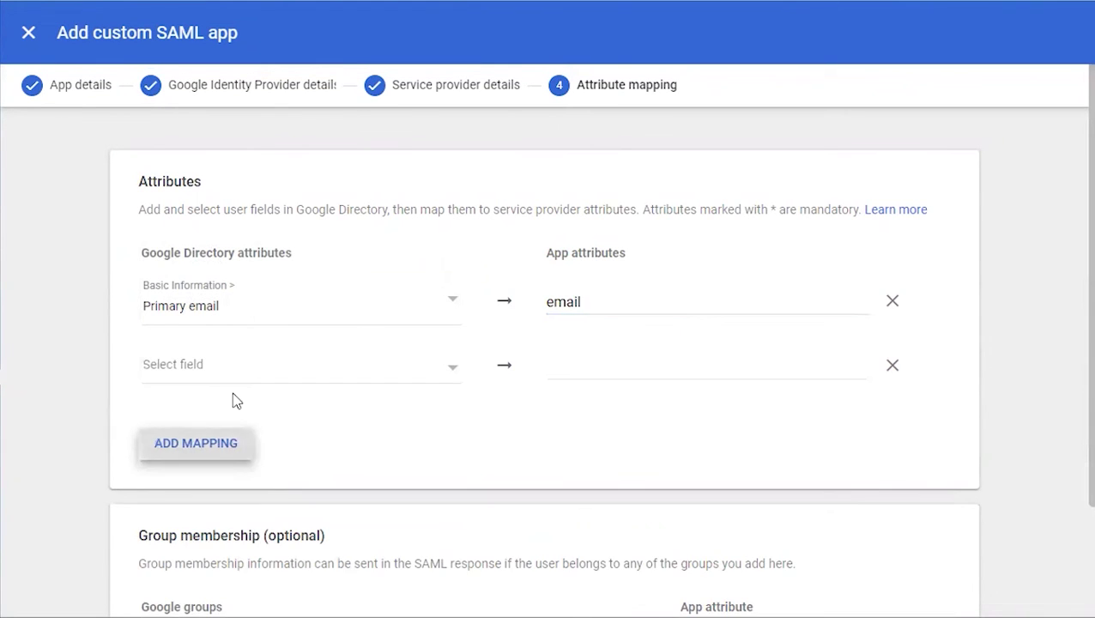
click(236, 375)
click(258, 336)
click(621, 380)
text(firstName)
Step: Map Last name to lastName and Phone number to phoneNumber
click(235, 472)
click(242, 445)
click(247, 374)
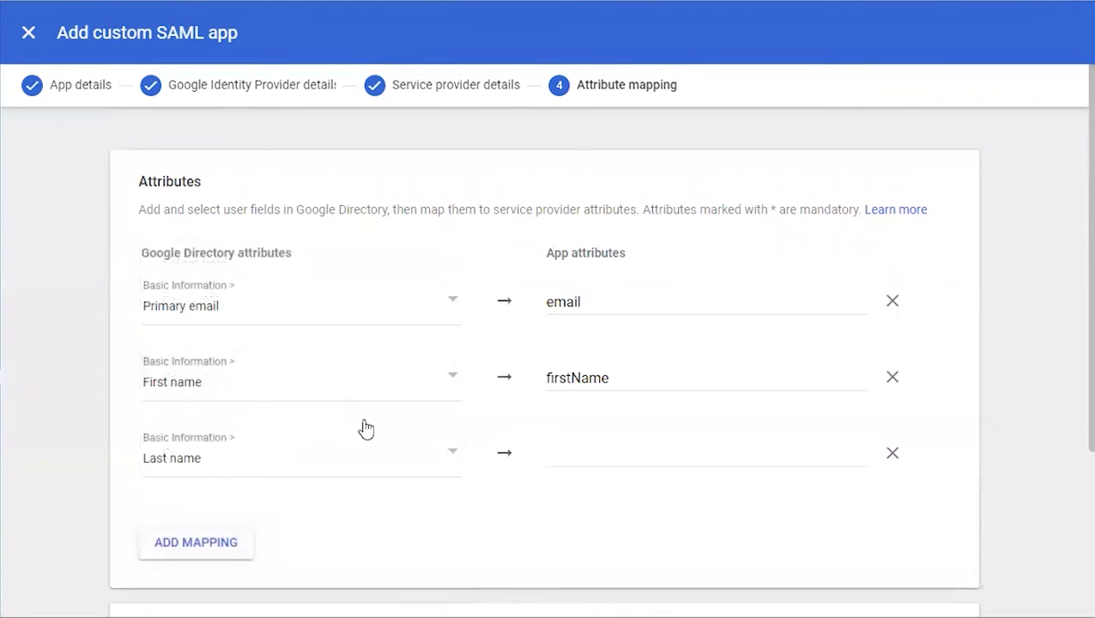
click(585, 460)
text(lastName)
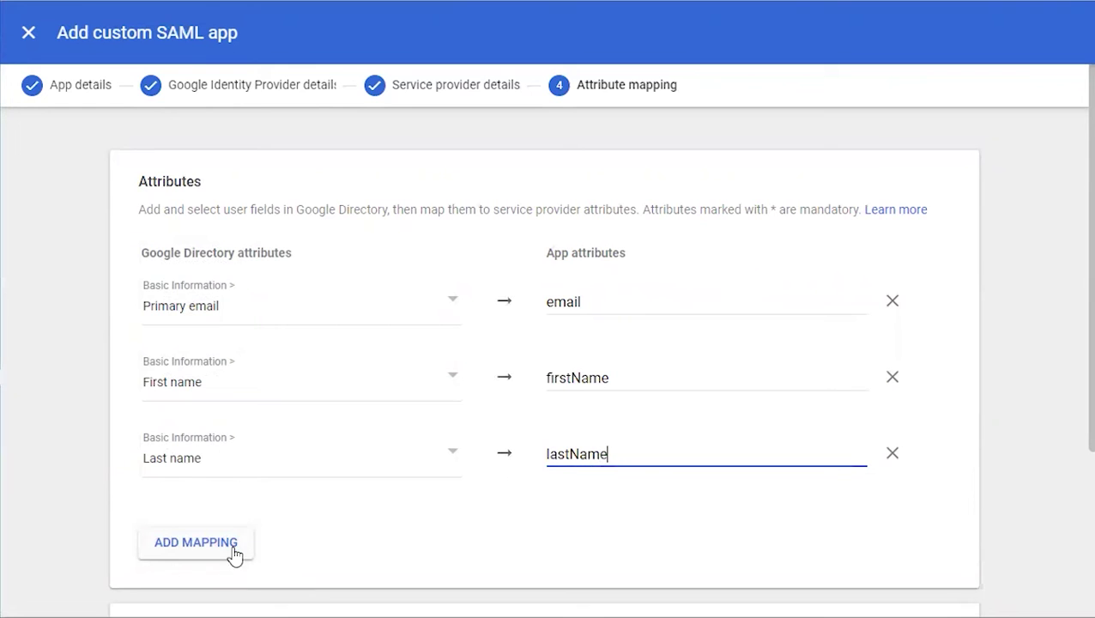
click(233, 549)
click(247, 533)
click(248, 534)
click(632, 535)
text(phoneNumber)
Step: Map SAMLRole spRole to spRole and finish creating the app
click(196, 613)
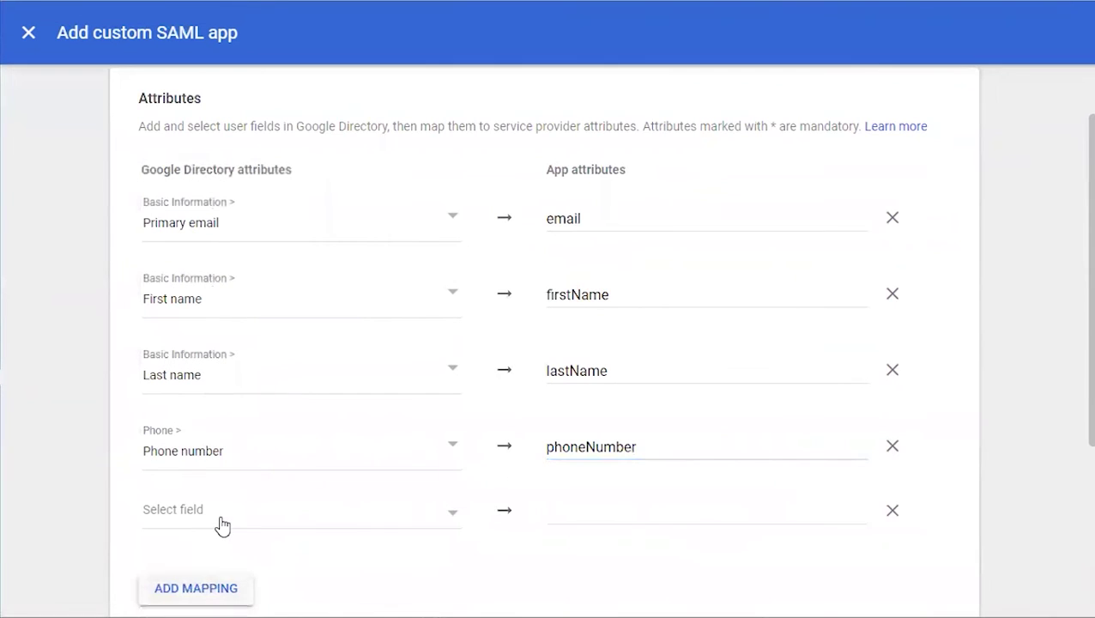
click(222, 515)
scroll(262, 515, down, 15)
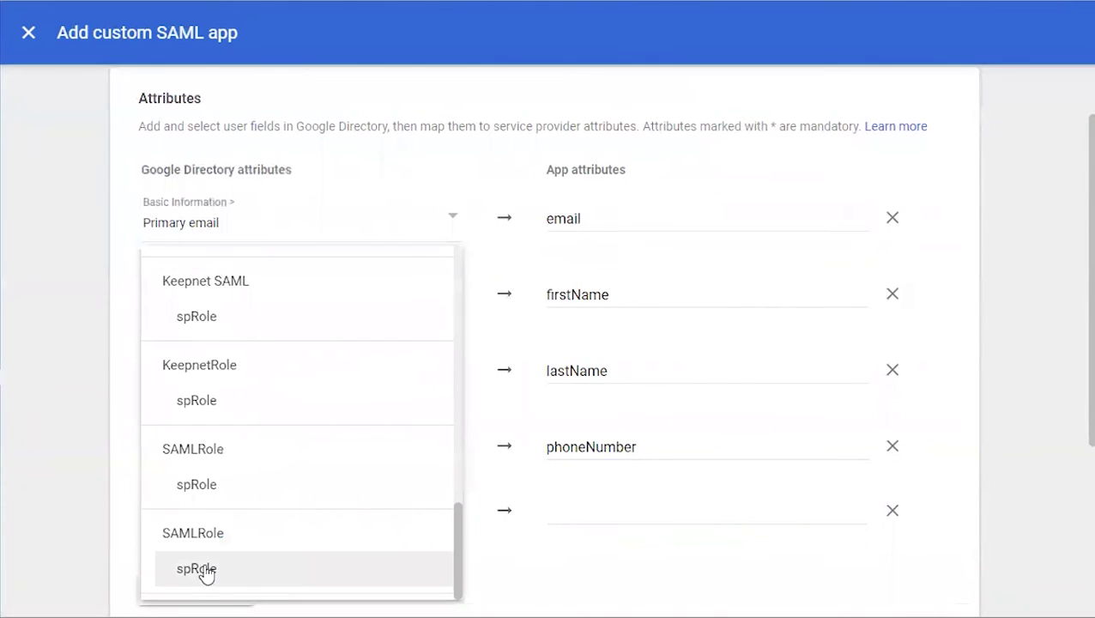
click(257, 569)
click(607, 527)
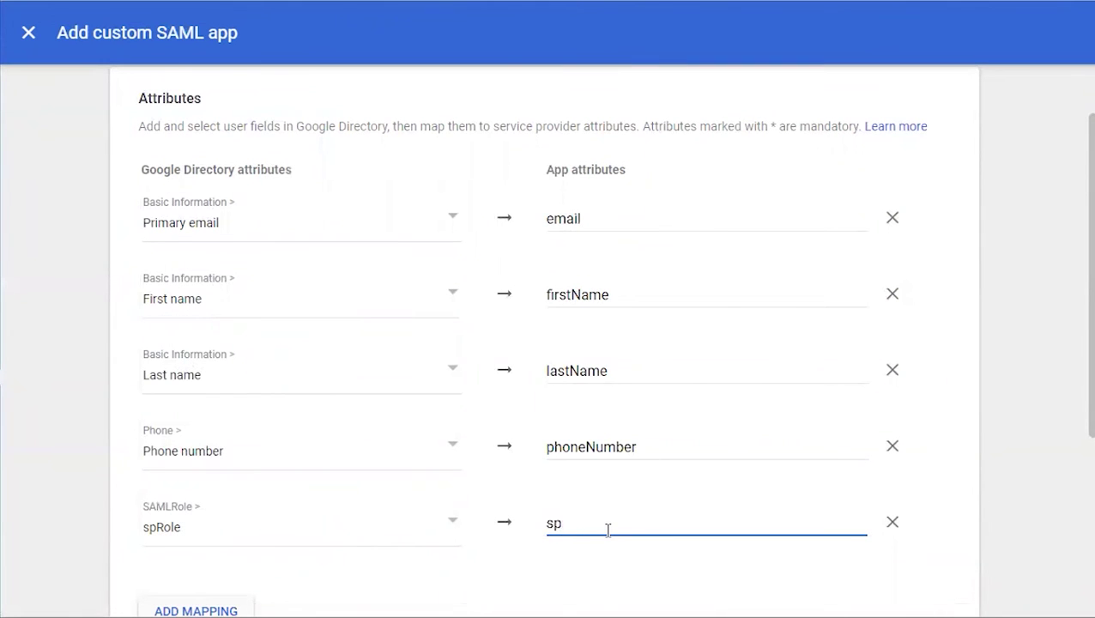
text(spRole)
scroll(871, 545, down, 3)
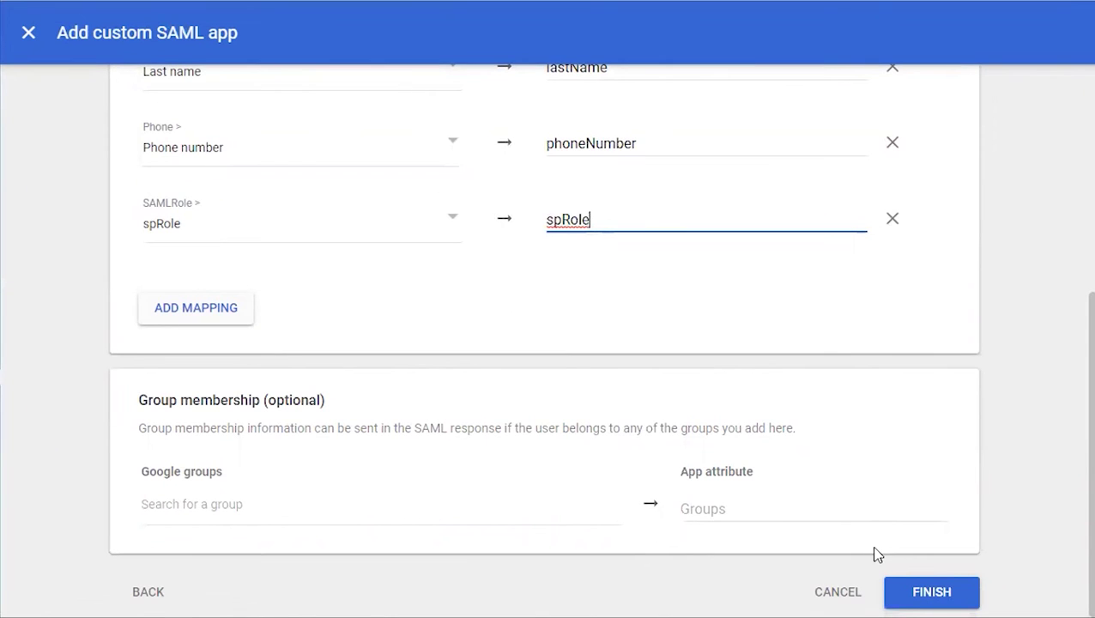
click(931, 593)
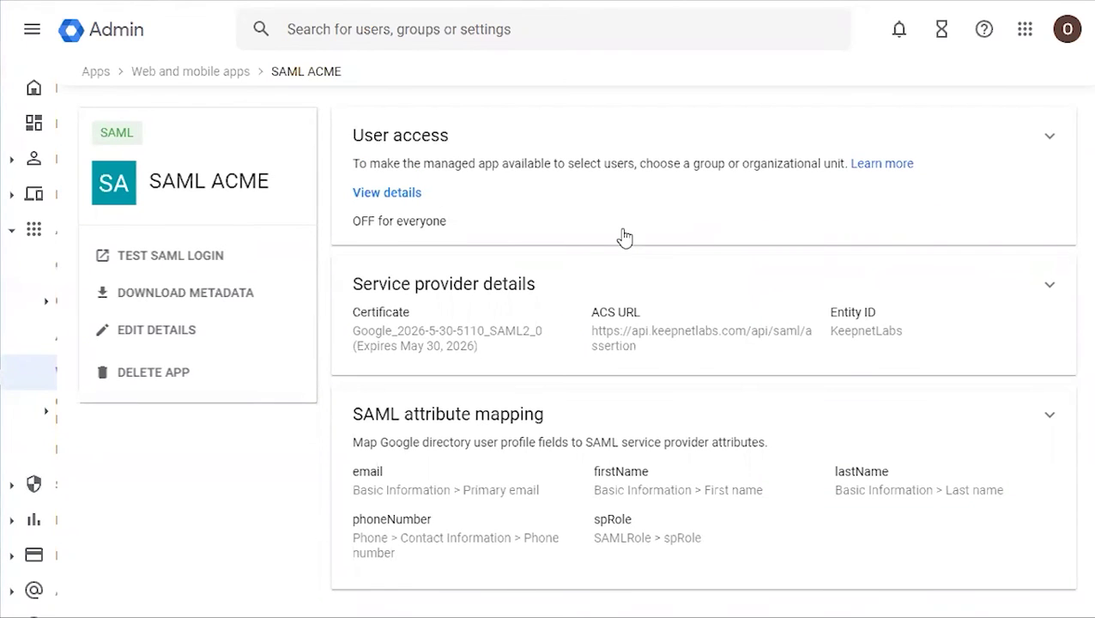
Step: Set SAML ACME's user access service status to ON for everyone and save
click(389, 152)
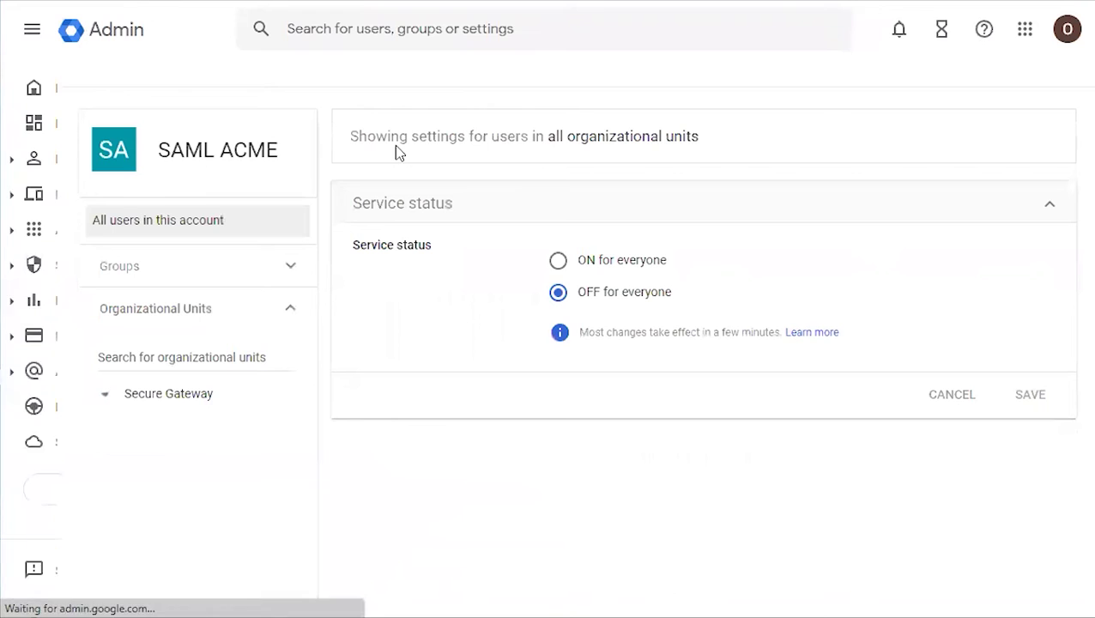
click(558, 261)
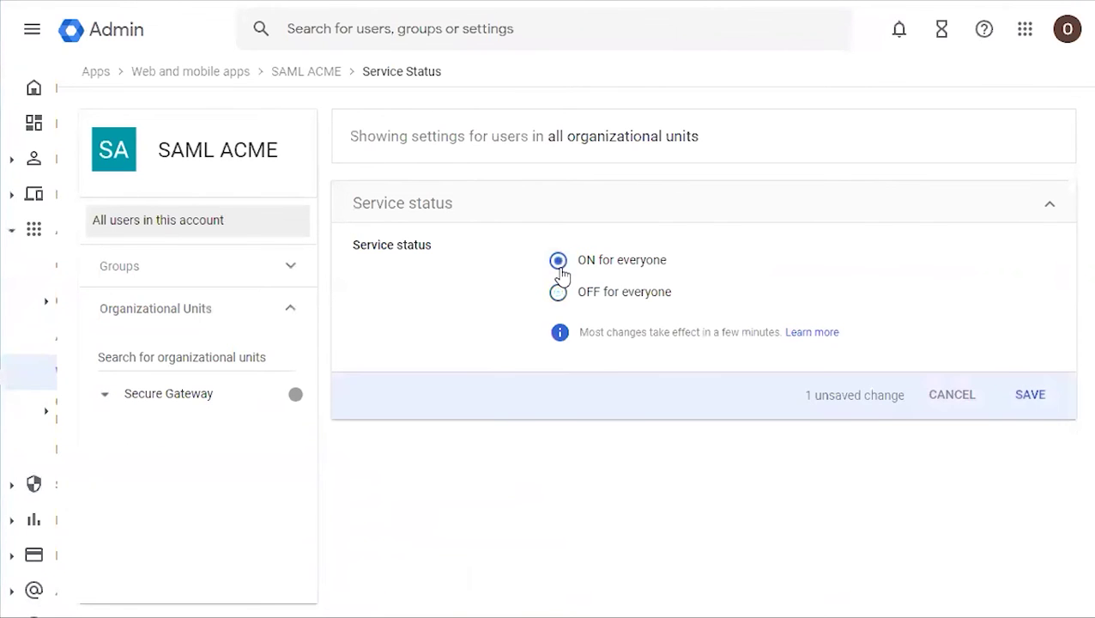
click(1030, 404)
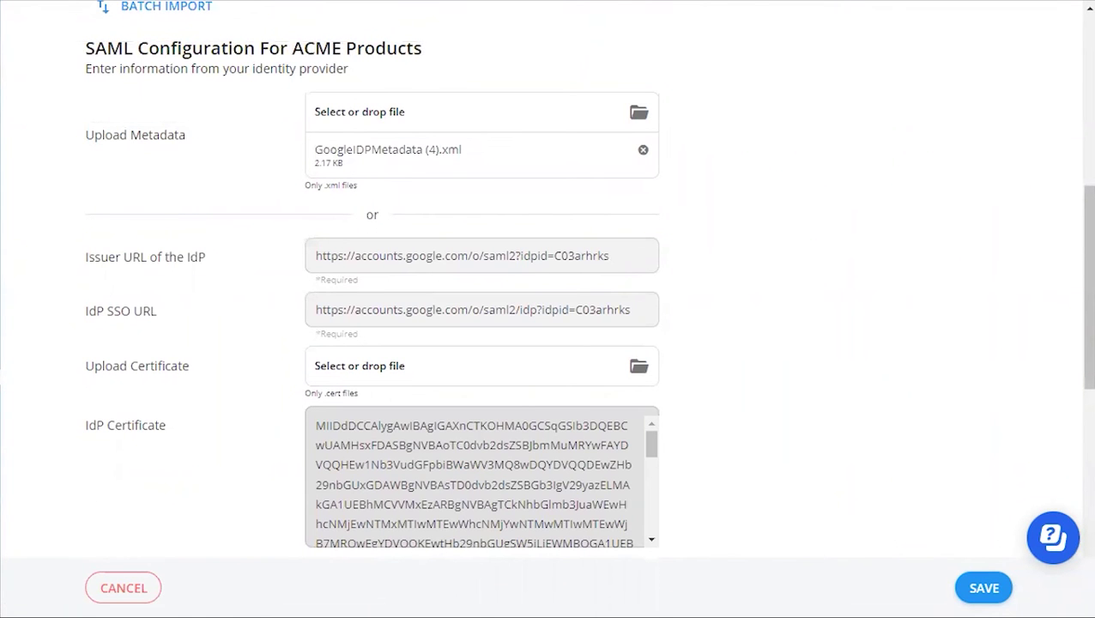
Step: Save the SAML one configuration in ACME Products
scroll(772, 355, down, 10)
click(985, 588)
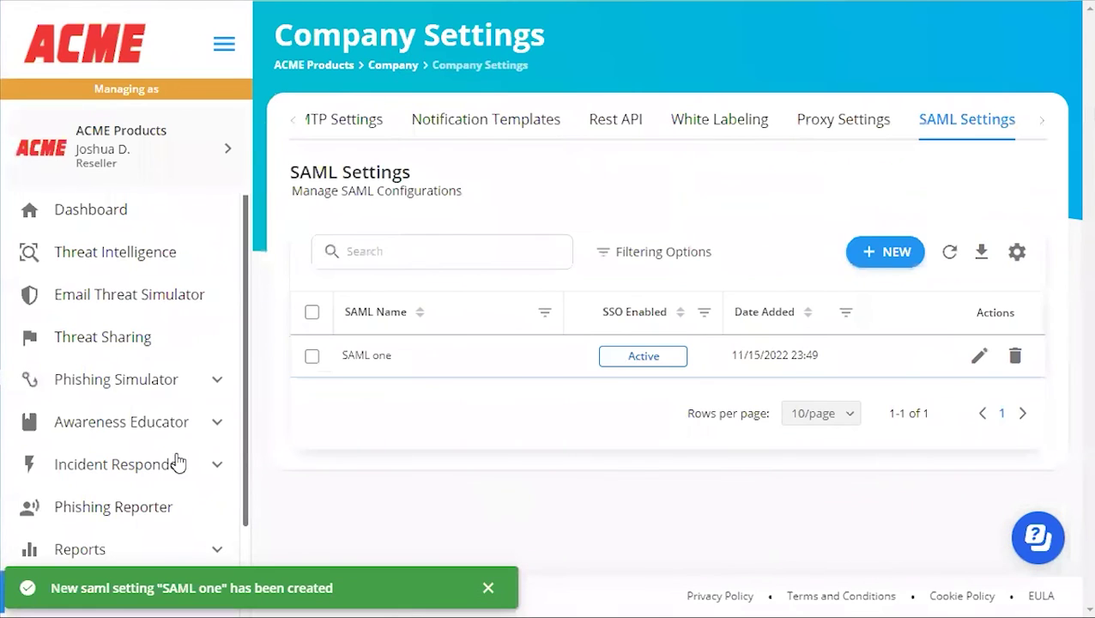
scroll(176, 463, down, 3)
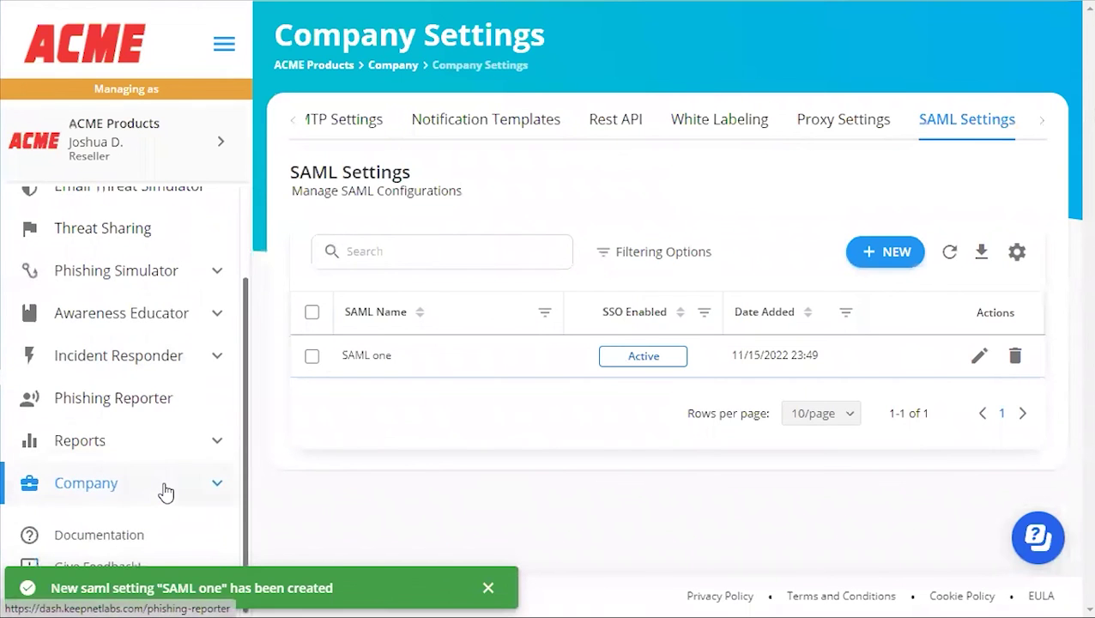
Step: Copy the test user's email from Company > System Users and open the account menu
click(159, 492)
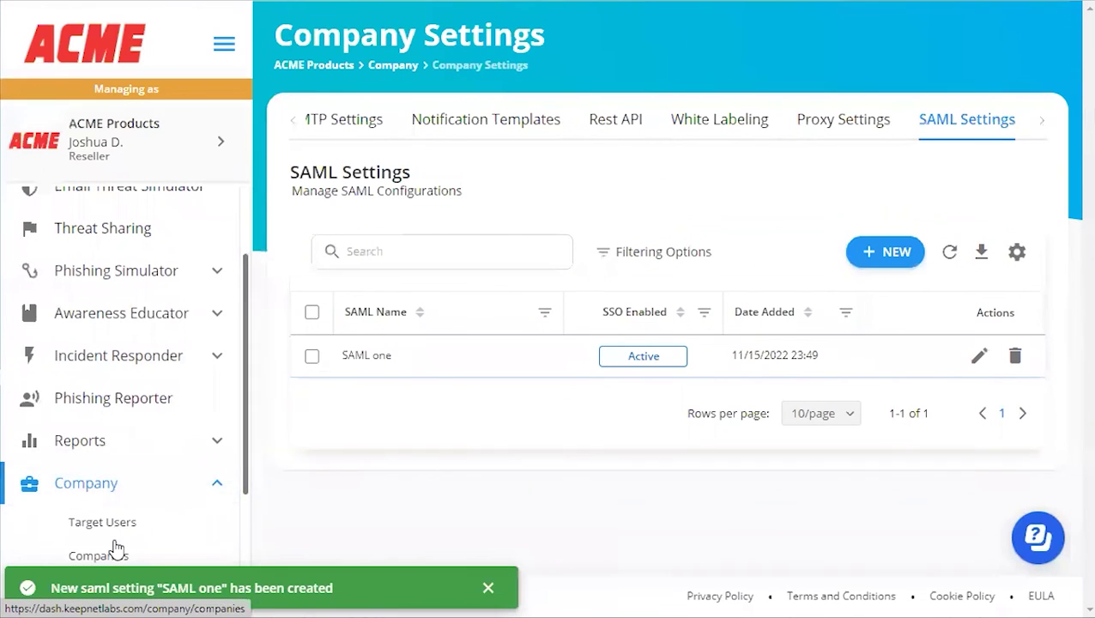
scroll(117, 550, down, 5)
click(105, 436)
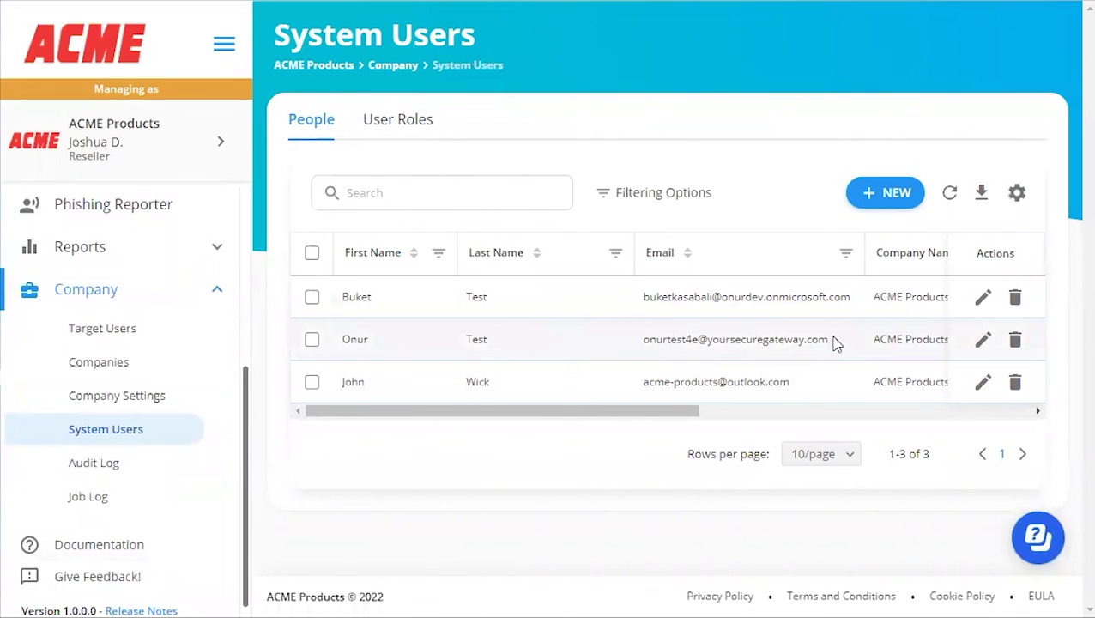
triple_click(832, 340)
key(ctrl+c)
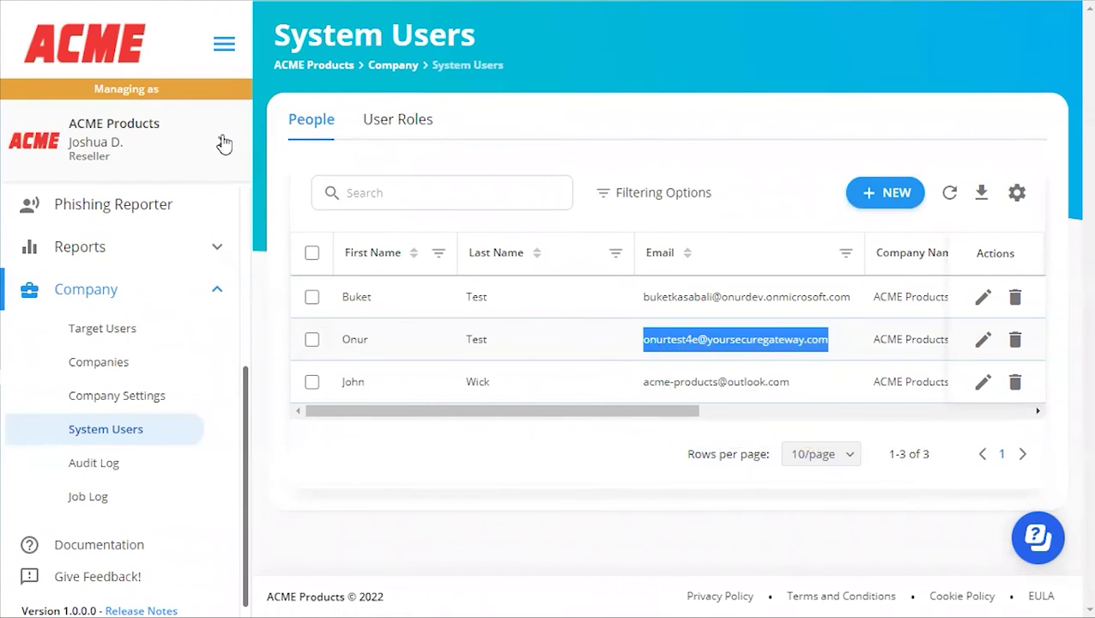
click(221, 142)
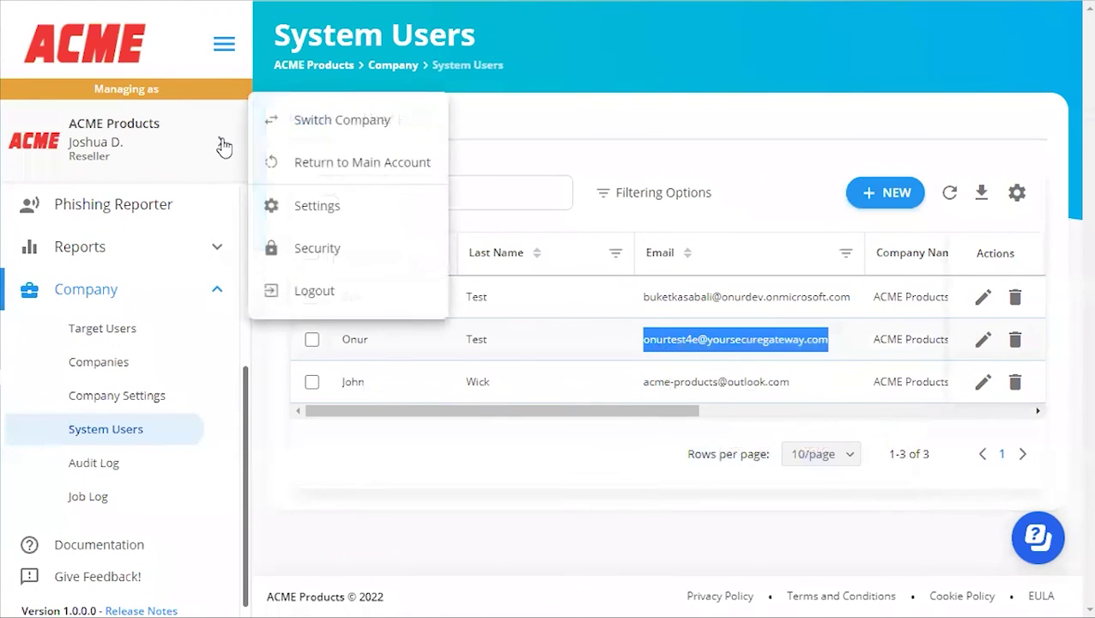
Step: Log out and submit the test user's email at login to start Google SSO
click(331, 290)
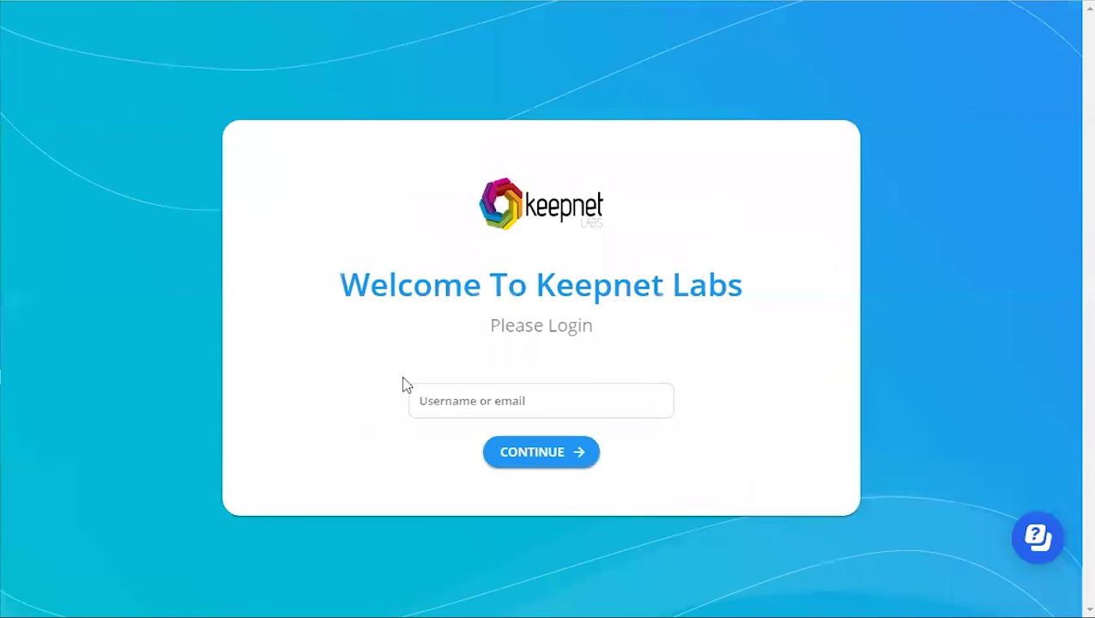
click(445, 406)
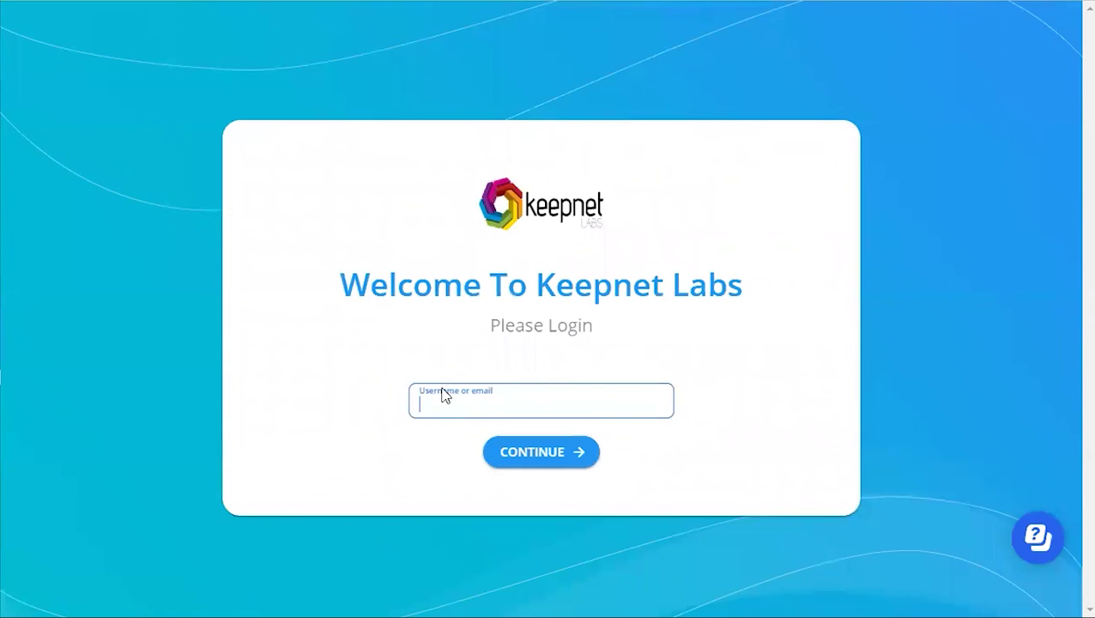
key(ctrl+v)
click(526, 454)
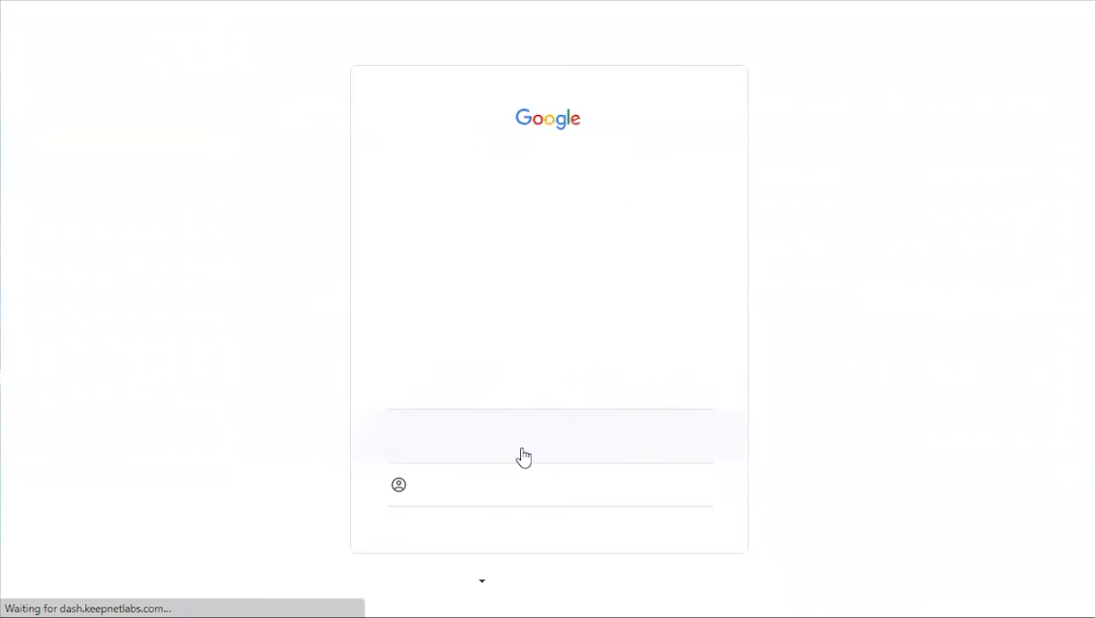